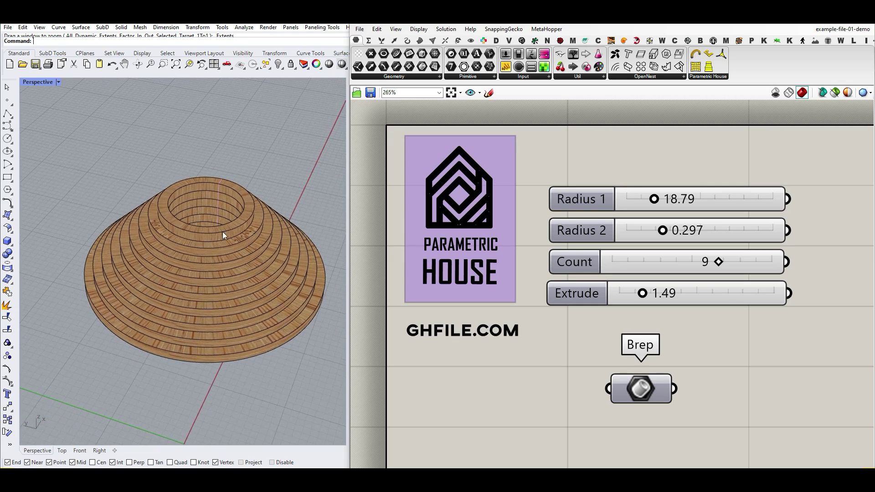
- Adjust the ring model's parameters to Radius 1 20.97, Radius 2 0.327, Count 8 and Extrude 1.87
scroll(225, 229, "up", 2)
left_click_drag(655, 199, 654, 205)
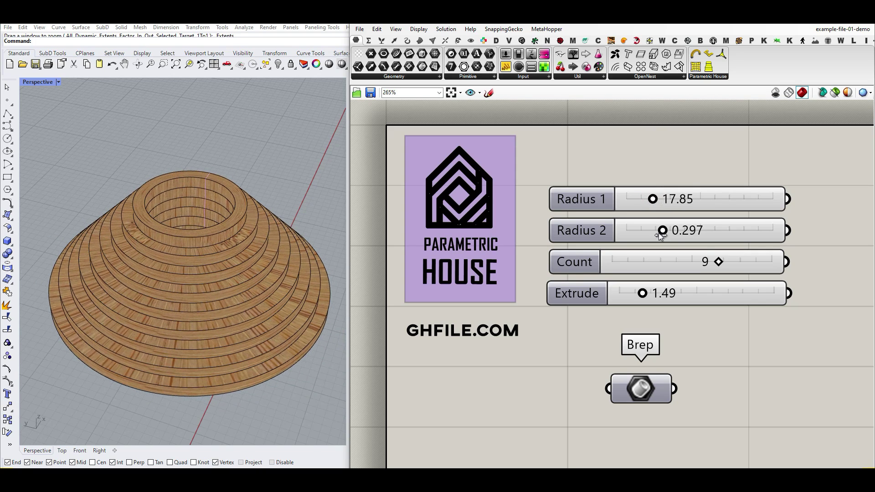
mouse_move(661, 235)
left_mouse_down()
mouse_move(704, 236)
mouse_move(656, 236)
left_mouse_up()
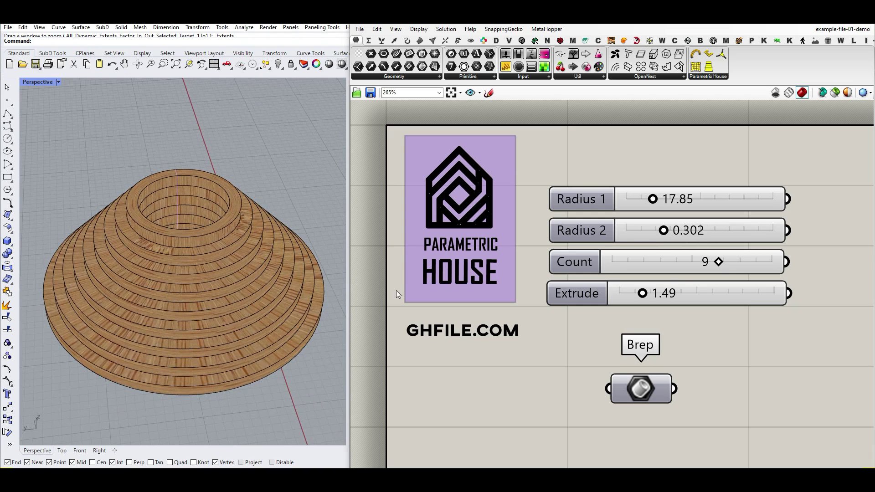
left_click_drag(719, 263, 644, 262)
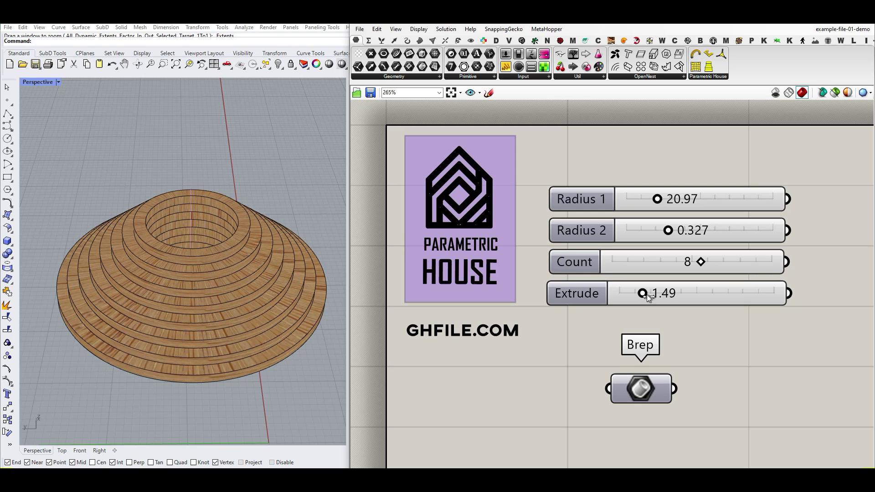
mouse_move(647, 295)
left_mouse_down()
mouse_move(663, 295)
mouse_move(644, 296)
mouse_move(653, 295)
left_mouse_up()
mouse_move(254, 342)
right_mouse_down()
mouse_move(239, 255)
mouse_move(246, 333)
right_mouse_up()
right_click_drag(201, 231, 204, 227)
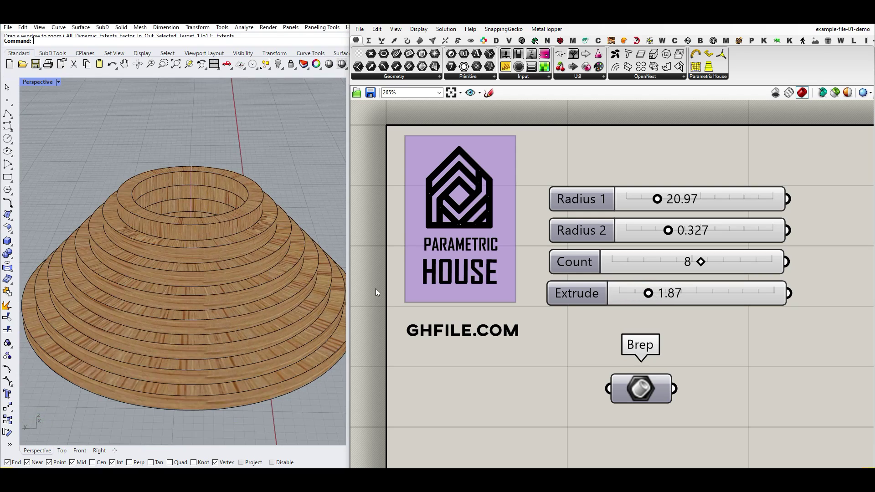
- Bake the Brep component's stepped rings into the Rhino document
right_click(643, 392)
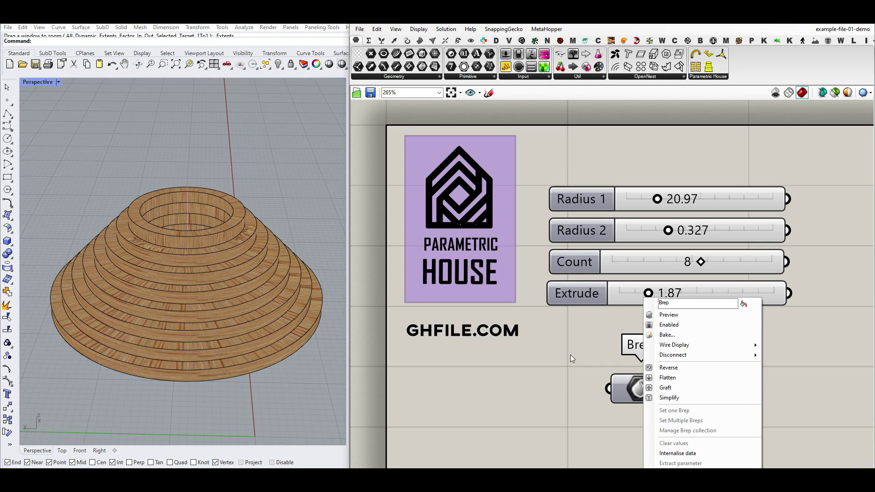
left_click(661, 343)
left_click(685, 422)
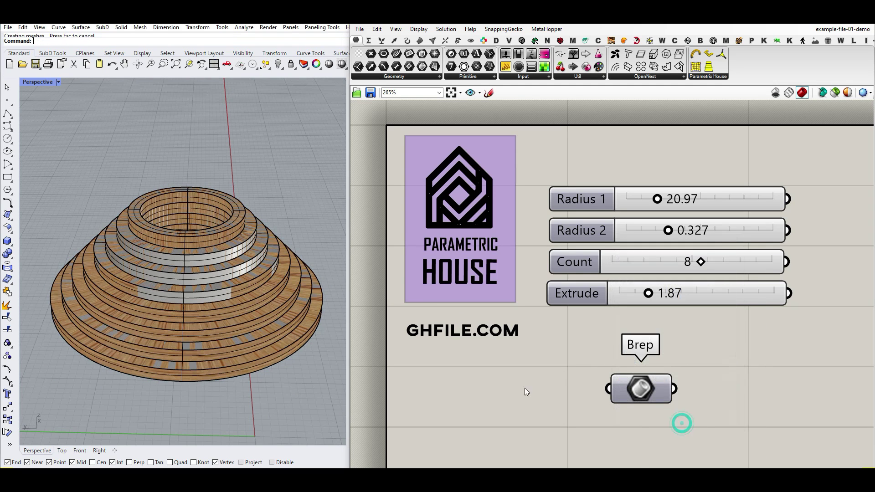
- Select all the baked rings and move them sideways along the green axis, clear of the textured preview
scroll(240, 345, "down", 4)
left_click_drag(275, 360, 153, 238)
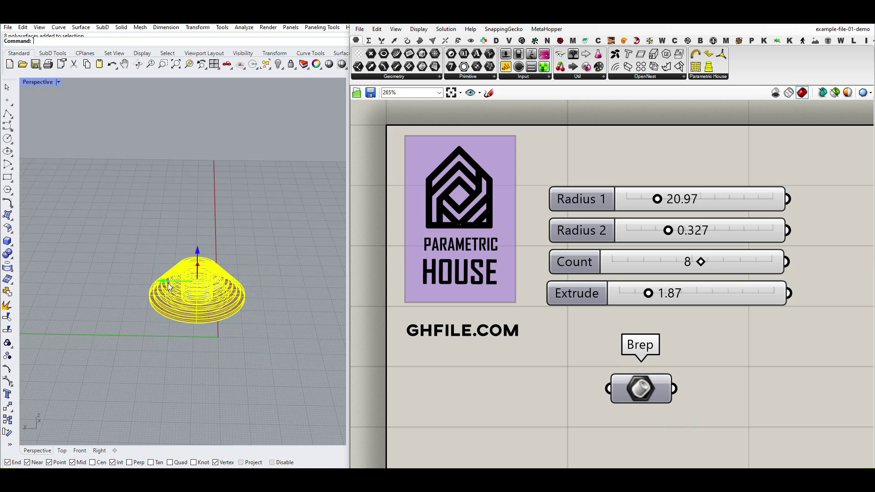
left_click_drag(169, 283, 263, 285)
left_click(197, 219)
scroll(102, 272, "down", 6)
scroll(167, 292, "up", 8)
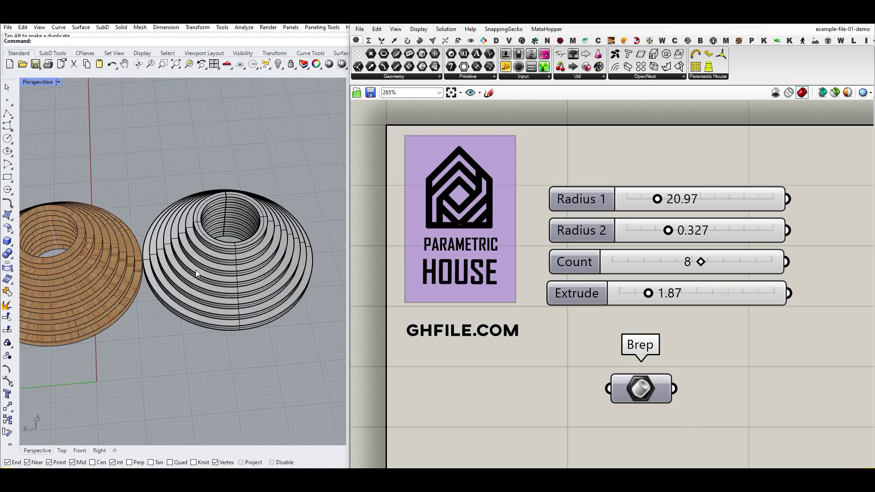
scroll(201, 281, "up", 2)
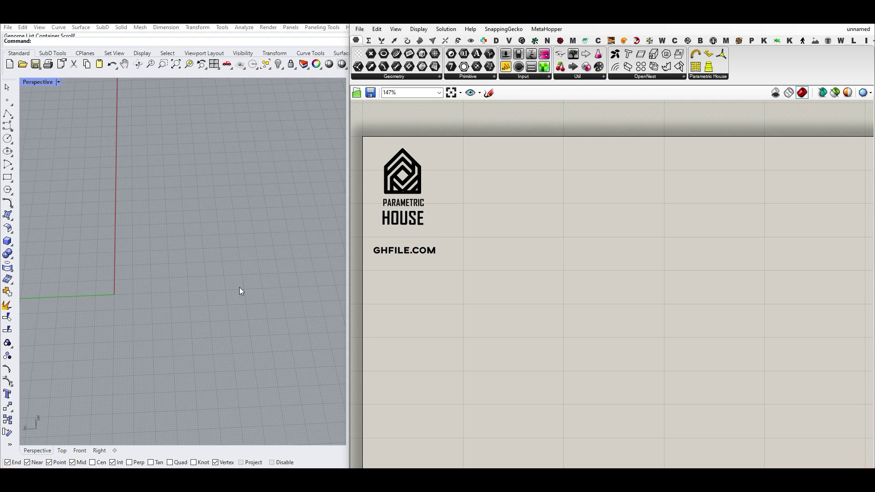
- Place a Circle component on the empty canvas and have component inputs and outputs drawn with full names
scroll(255, 306, "down", 3)
scroll(272, 321, "up", 3)
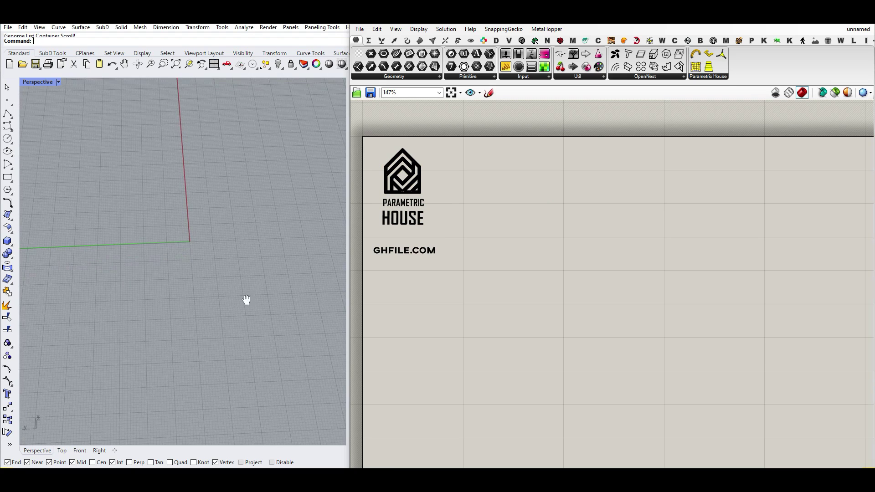
left_click(407, 40)
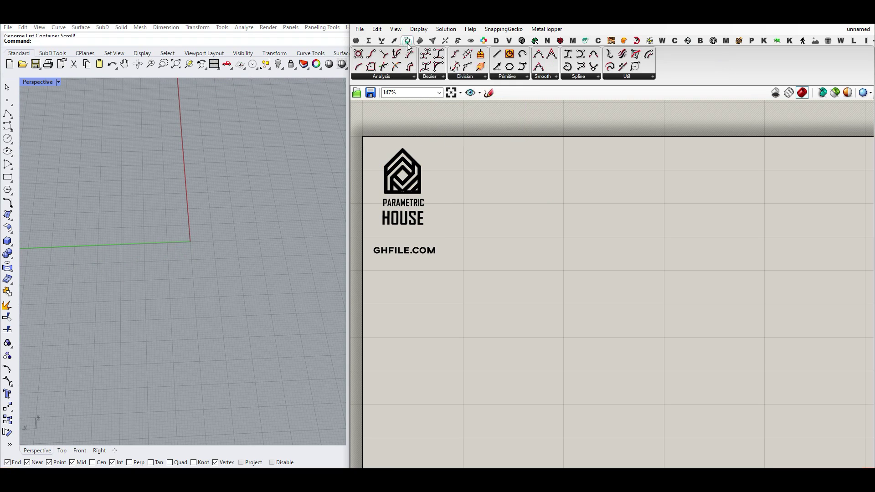
left_click(512, 77)
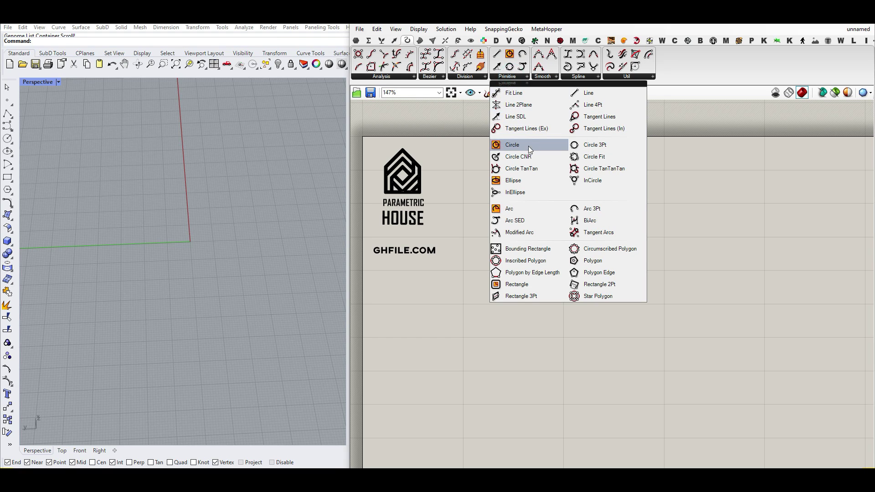
left_click_drag(526, 147, 573, 308)
right_click_drag(575, 321, 591, 281)
scroll(590, 280, "up", 2)
left_click(419, 30)
left_click(468, 63)
right_click_drag(453, 289, 486, 267)
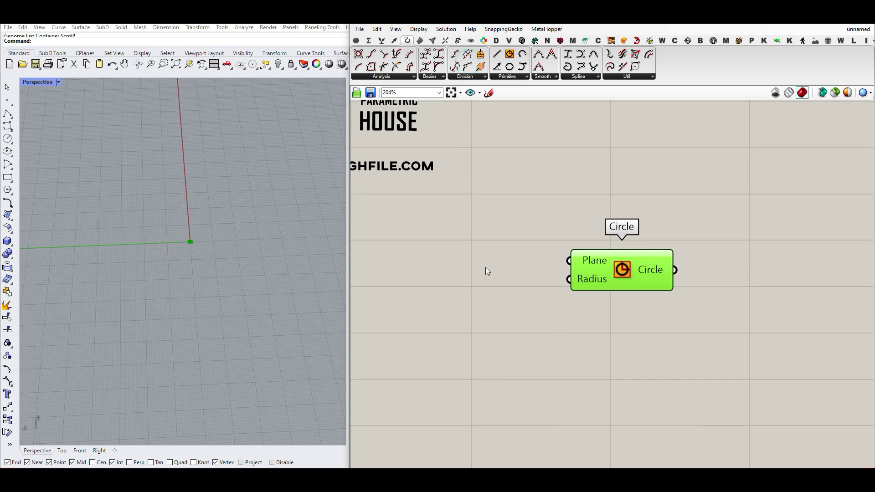
- Feed the Circle's Plane from a new Point parameter and assign it one point near the origin, at about (8.1, -8.4)
left_click(353, 40)
left_click_drag(371, 53, 570, 261)
right_click(495, 246)
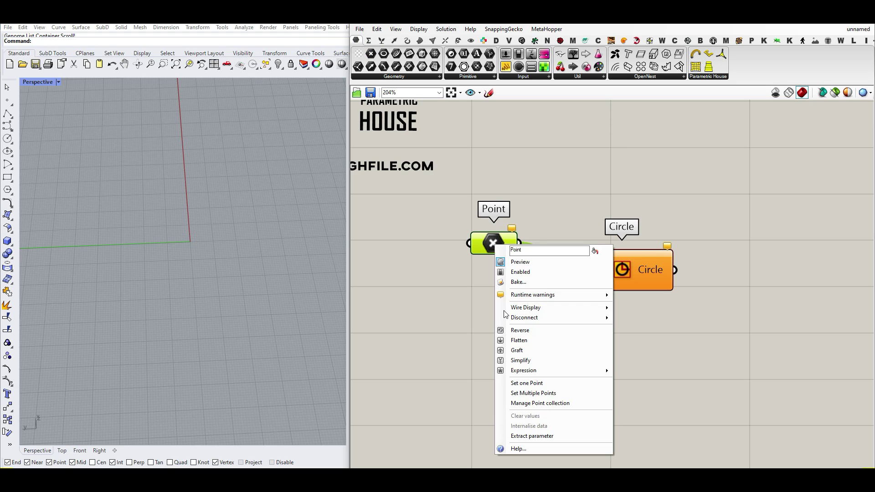
left_click(530, 386)
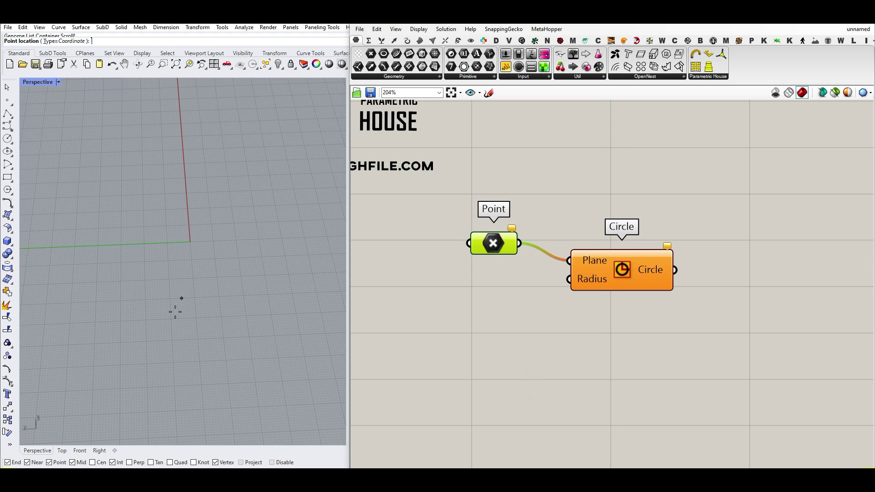
right_click_drag(174, 316, 188, 281)
left_click(187, 281)
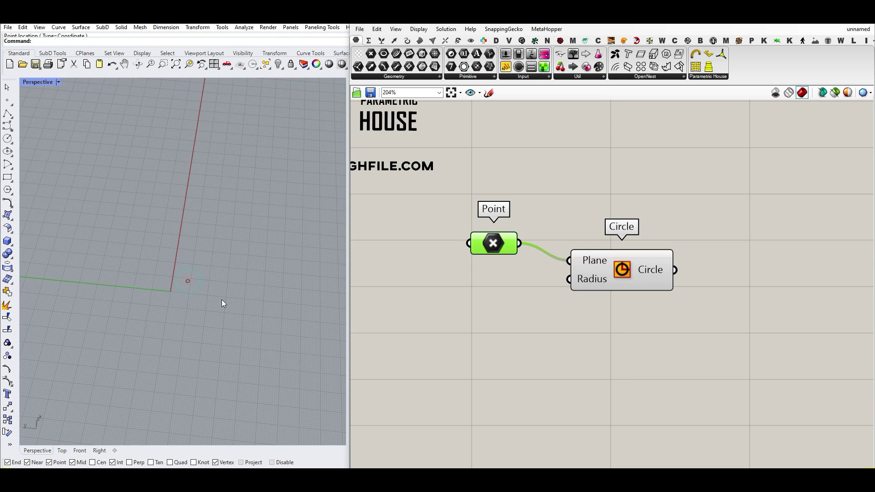
- Create a number slider with value 12.55 and connect it to the Circle's Radius
mouse_move(599, 264)
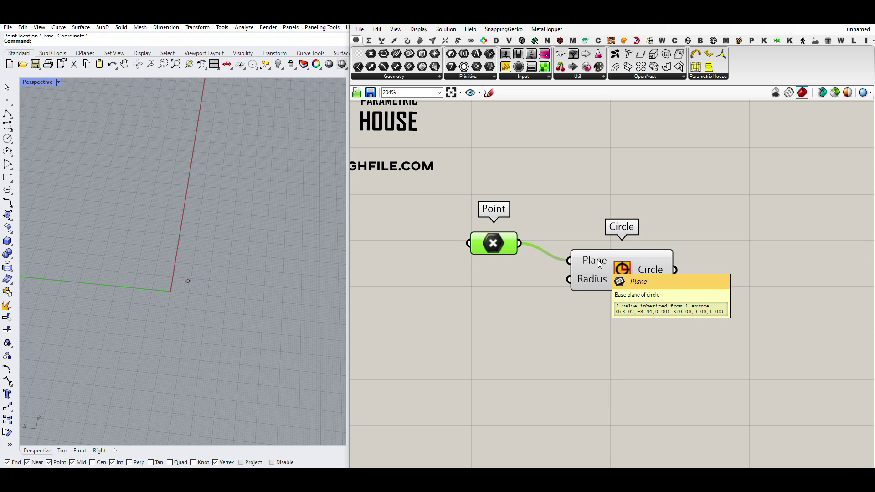
double_click(453, 310)
type("12.55")
key("Return")
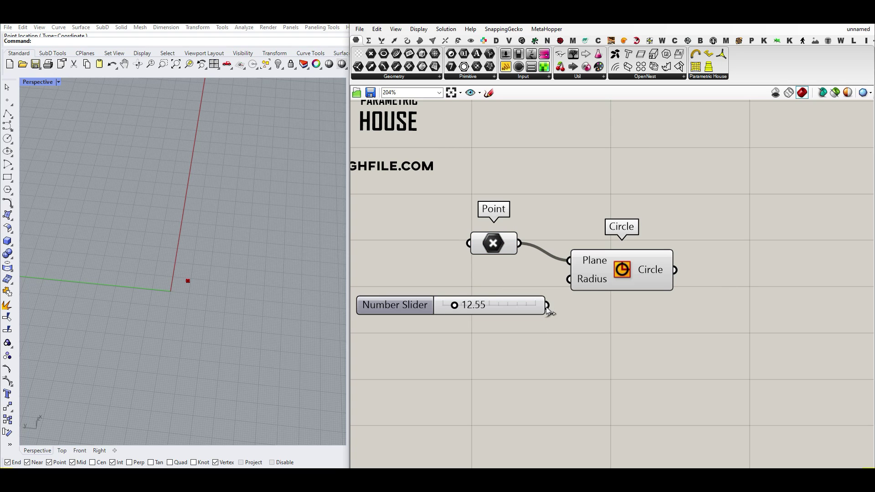
left_click_drag(556, 305, 568, 279)
- Rename the radius slider to Radius 1 and set it to 48.73
right_click(417, 306)
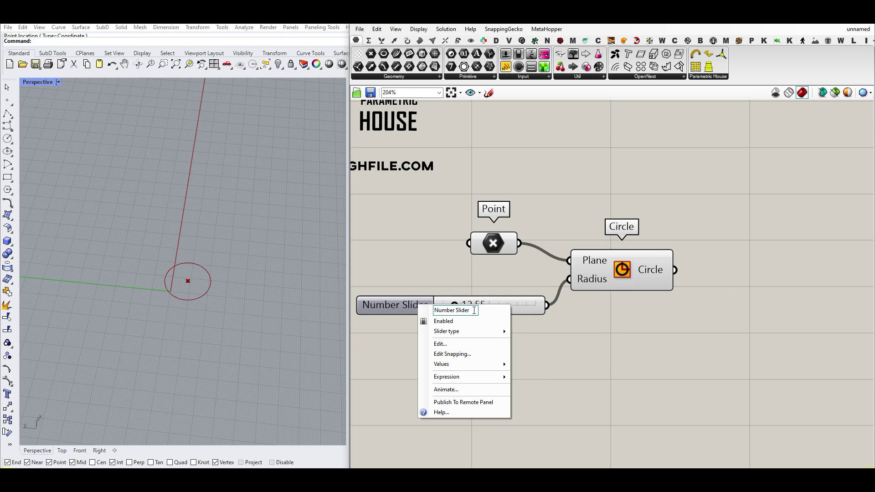
left_click_drag(474, 310, 406, 309)
type("Radi")
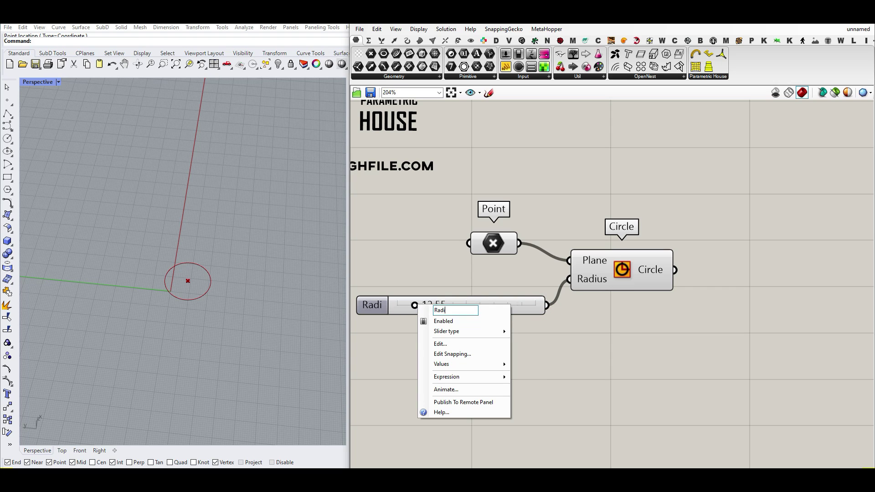
type("us 1")
left_click(439, 261)
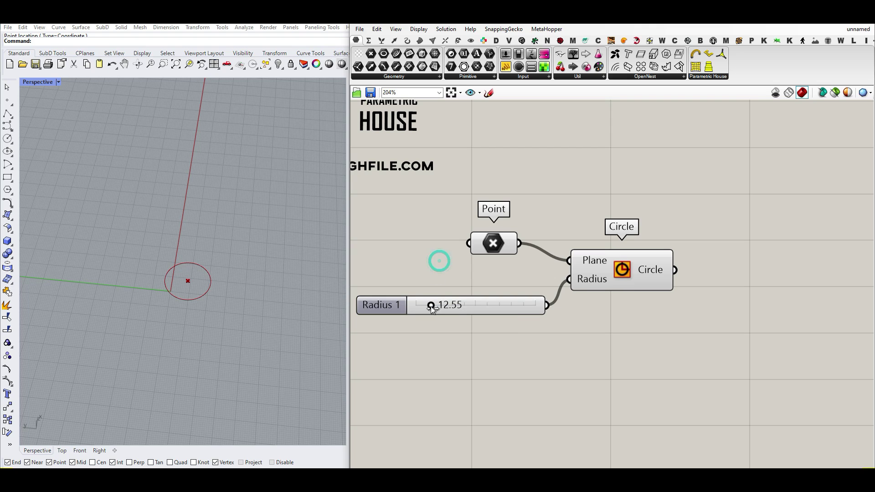
left_click_drag(431, 309, 474, 309)
- Duplicate the Circle component with its Plane and Radius connections and place the copy just below the original
scroll(207, 243, "down", 3)
scroll(207, 243, "up", 4)
right_click_drag(610, 297, 598, 275)
left_click_drag(617, 257, 685, 302)
left_click(567, 348)
- Add a Multiplication component, wire Radius 1 into A and its Result into the second Circle's Radius
left_click(369, 40)
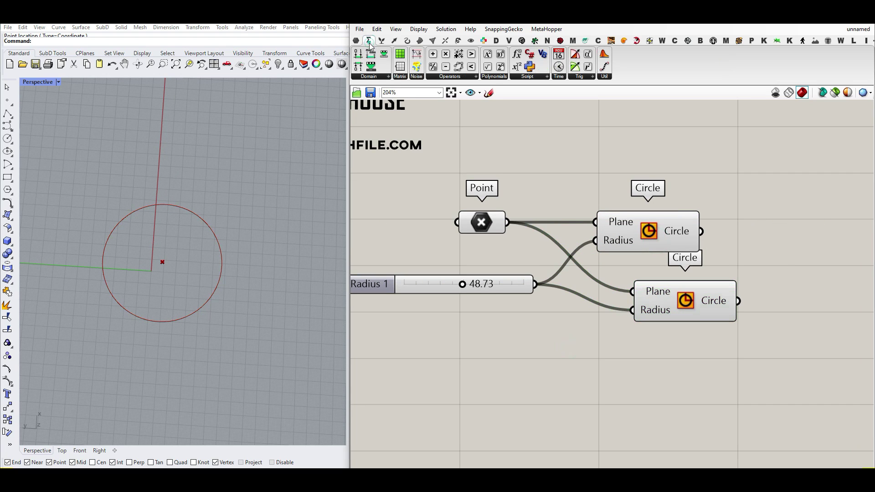
left_click_drag(445, 54, 582, 321)
left_click_drag(536, 285, 539, 310)
left_click_drag(581, 322, 632, 311)
- Create a number slider ranging from 0.1 to 0.900 and connect it to the Multiplication's B input
left_click(466, 347)
double_click(466, 346)
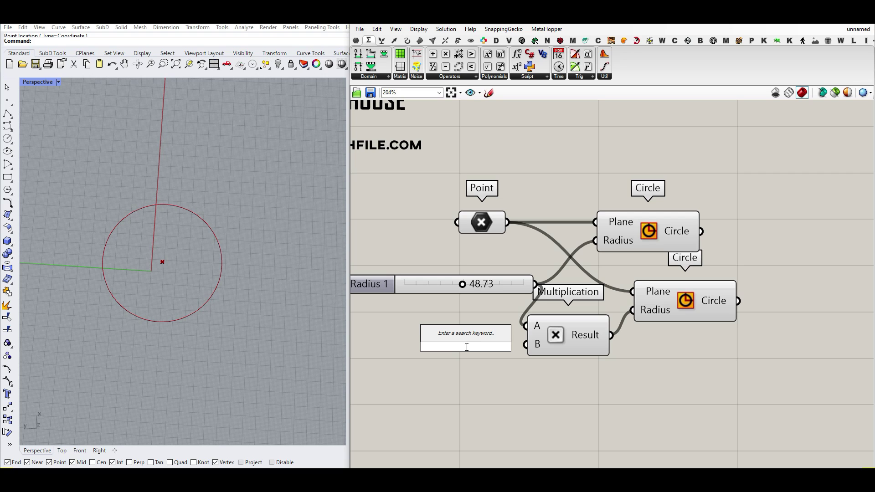
type("0")
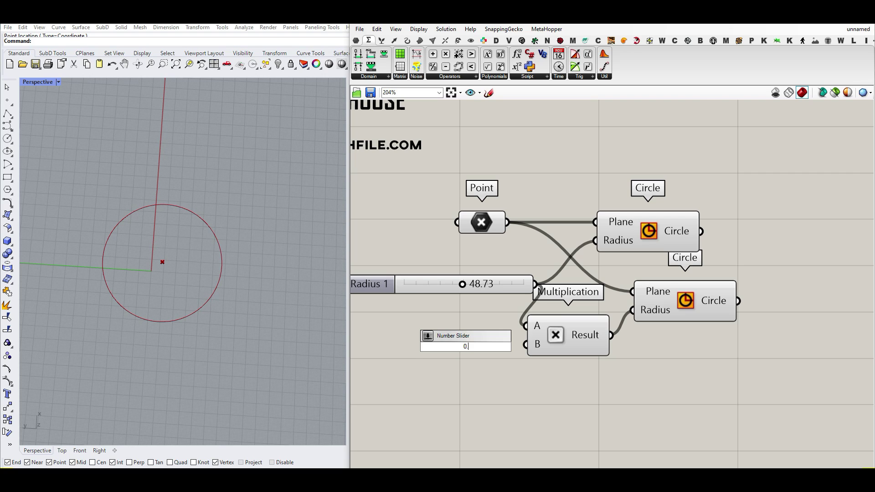
type(".1..0.900")
key("Return")
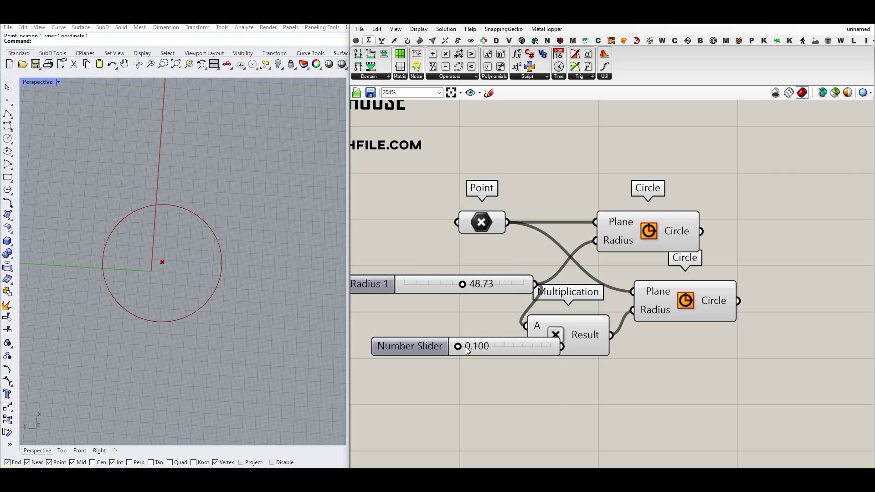
left_click_drag(519, 347, 459, 347)
left_click_drag(500, 346, 527, 344)
- Rename the multiplier slider to Hole % and set it to 0.251
right_click_drag(455, 369, 507, 364)
right_click(404, 344)
triple_click(452, 349)
type("Hole")
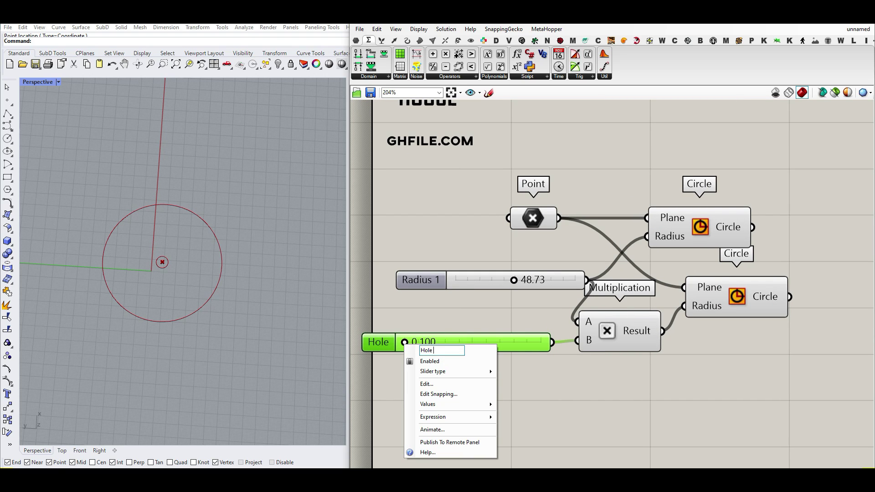
type(" %")
key("Return")
left_click_drag(415, 342, 441, 347)
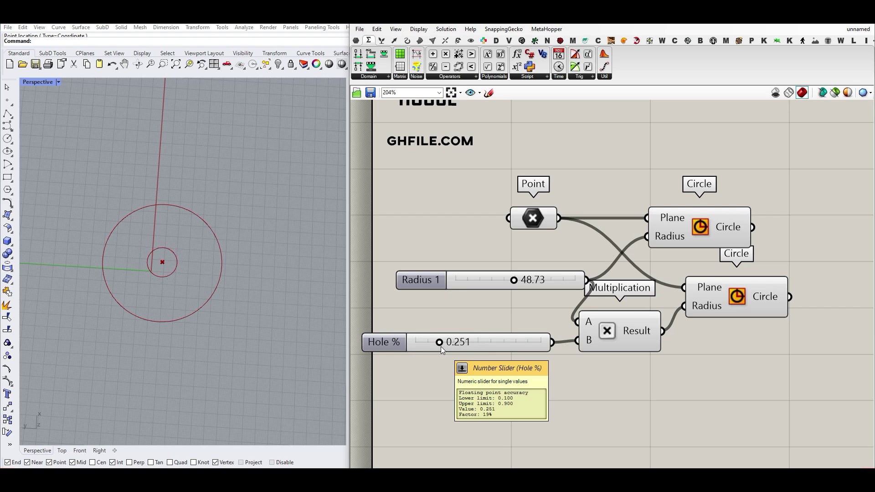
scroll(556, 316, "down", 3)
left_click_drag(680, 327, 512, 248)
right_click_drag(658, 262, 568, 264)
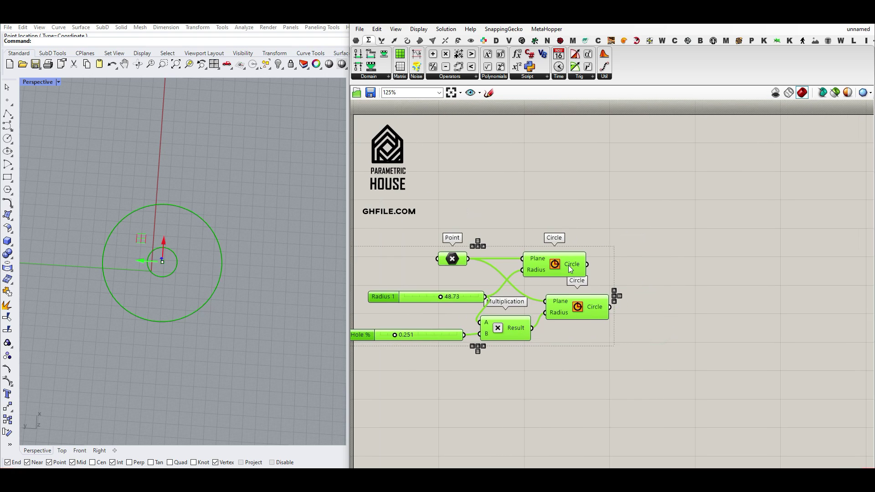
left_click(590, 204)
scroll(590, 205, "up", 3)
- Move the circles' centre point along the green axis in the viewport, away from the origin
left_click(526, 286)
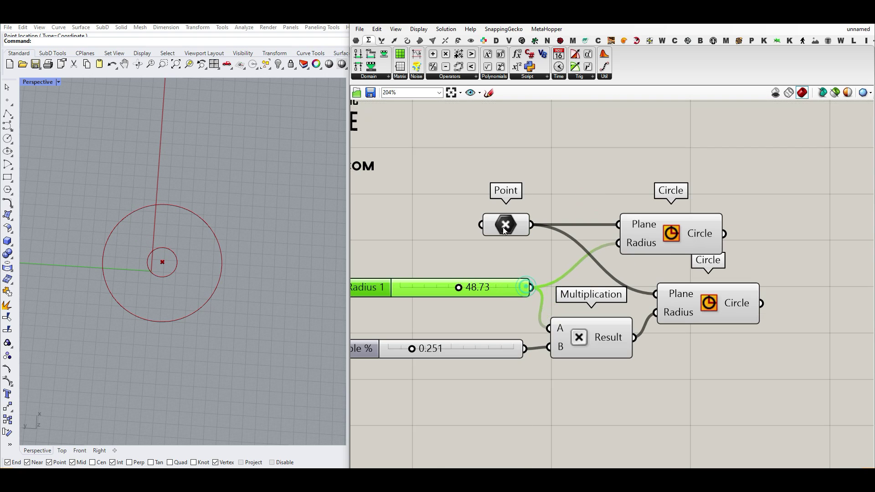
left_click(504, 226)
left_click_drag(139, 260, 199, 264)
right_click_drag(247, 179, 234, 256)
scroll(235, 256, "up", 8)
scroll(235, 260, "down", 4)
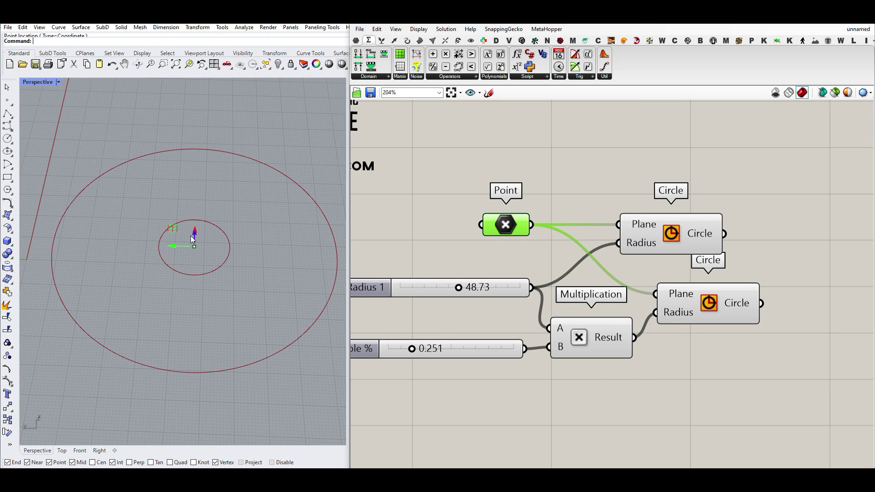
- Shift the first Circle component horizontally so that it lines up above the second one
right_click_drag(685, 276, 519, 287)
left_click(583, 251)
left_click_drag(520, 248, 558, 248)
left_click(624, 161)
- Add a Tween Curve component, connecting the outer circle to Curve A and the inner circle to Curve B
left_click(407, 41)
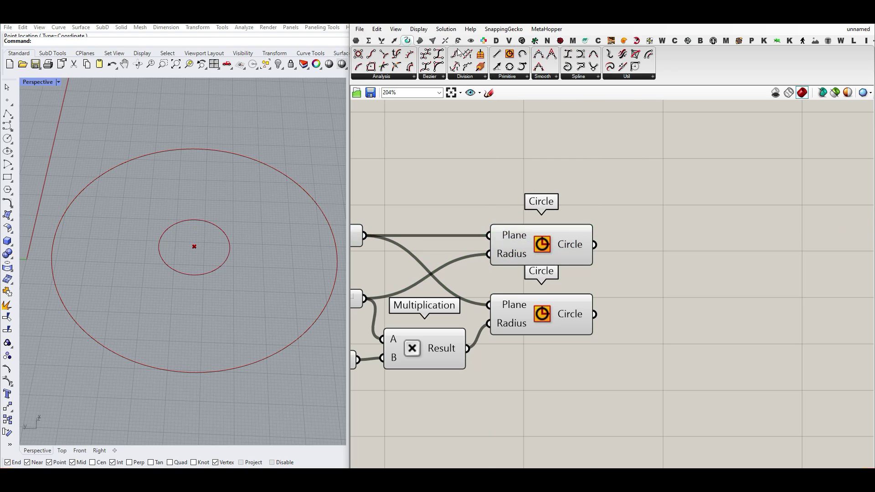
left_click(593, 78)
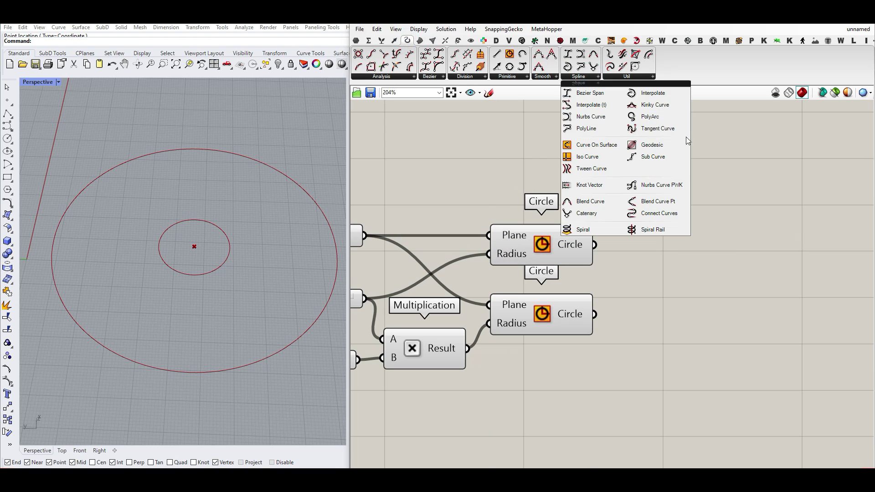
left_click(601, 168)
left_click(692, 297)
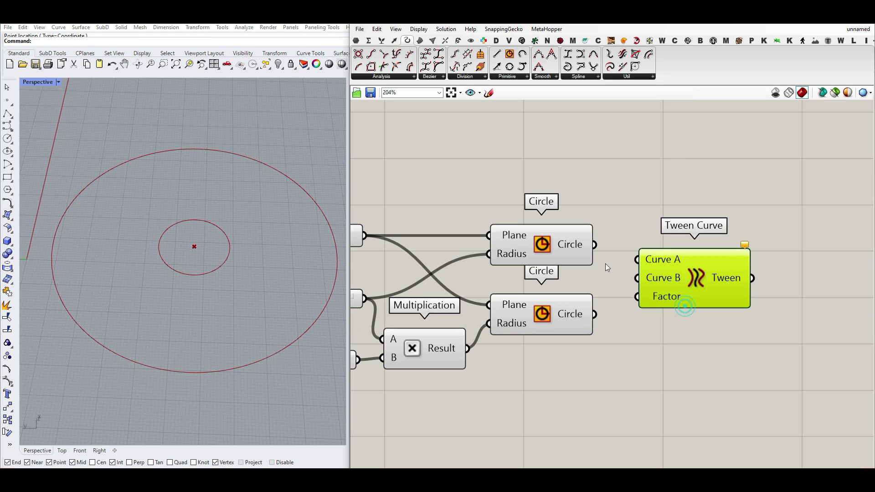
left_click(552, 244)
left_click_drag(596, 245, 637, 260)
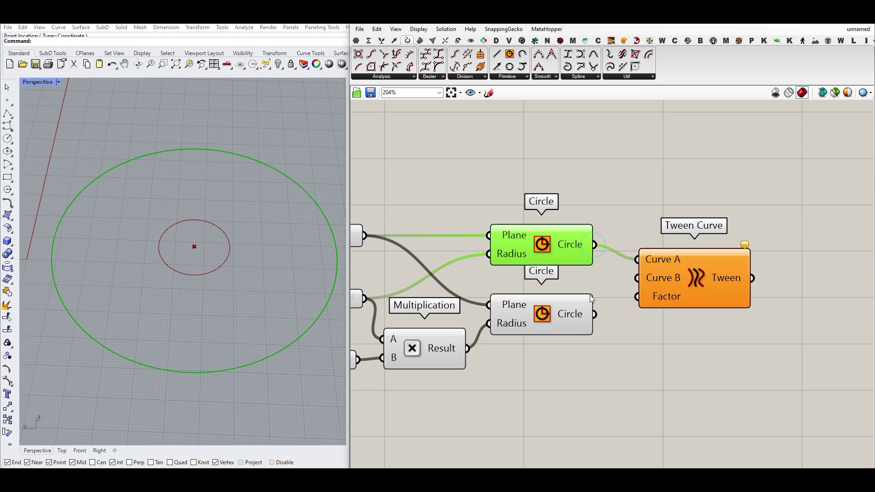
left_click(554, 313)
left_click_drag(595, 315, 637, 278)
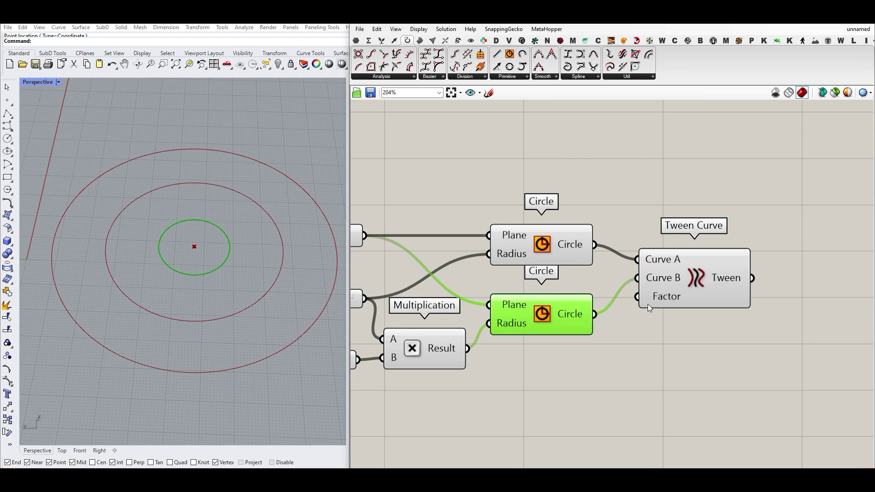
- Try driving the Tween Curve's Factor input with a 0..1.0 number slider set to 0.25, and delete the slider
left_click(675, 377)
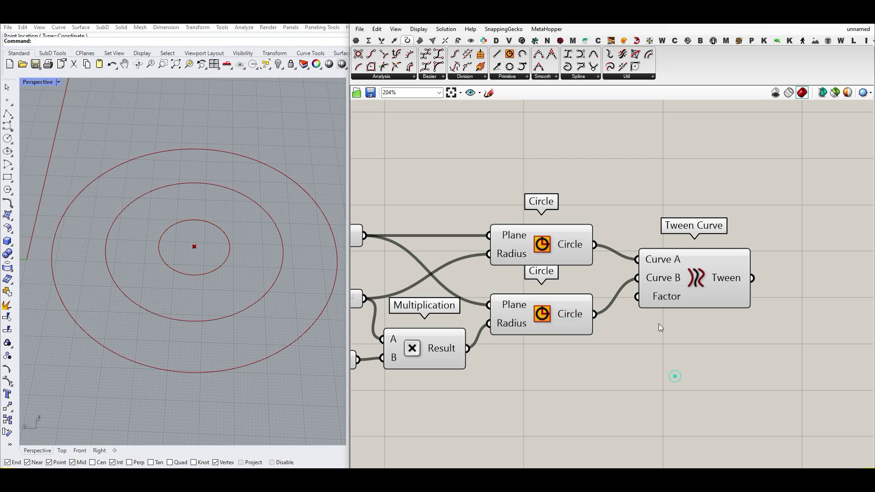
double_click(610, 359)
type("0")
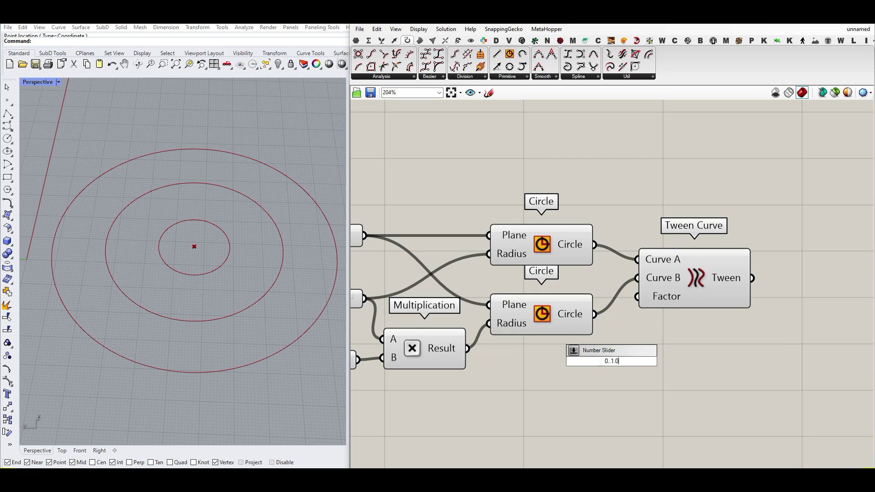
type("..1.0")
key("Return")
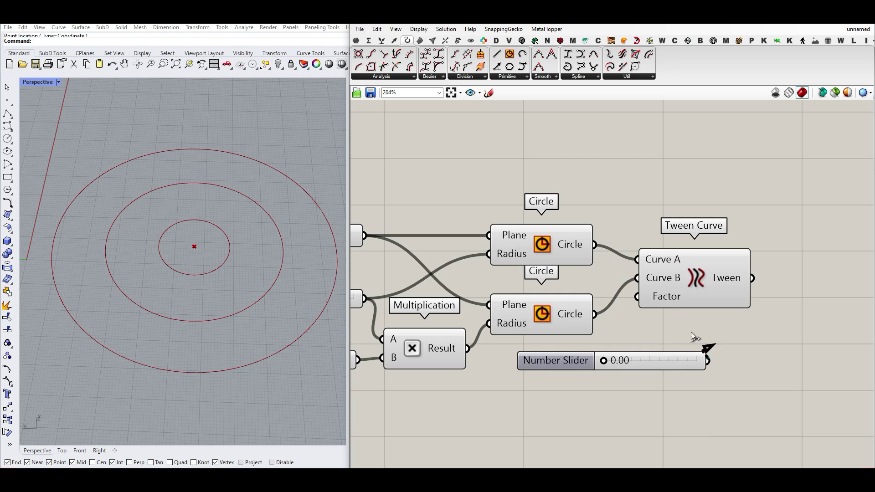
left_click_drag(708, 359, 638, 297)
left_click(689, 287)
mouse_move(606, 363)
left_mouse_down()
mouse_move(673, 362)
mouse_move(620, 362)
left_mouse_up()
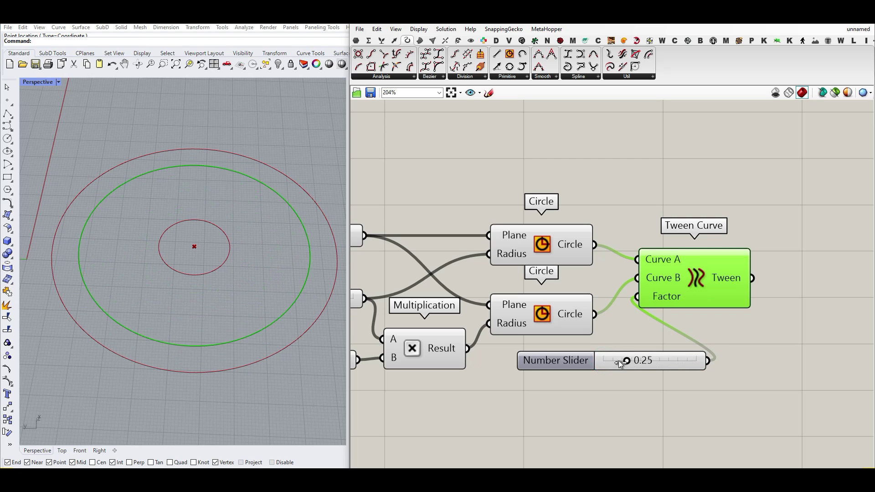
left_click(660, 365)
key("Delete")
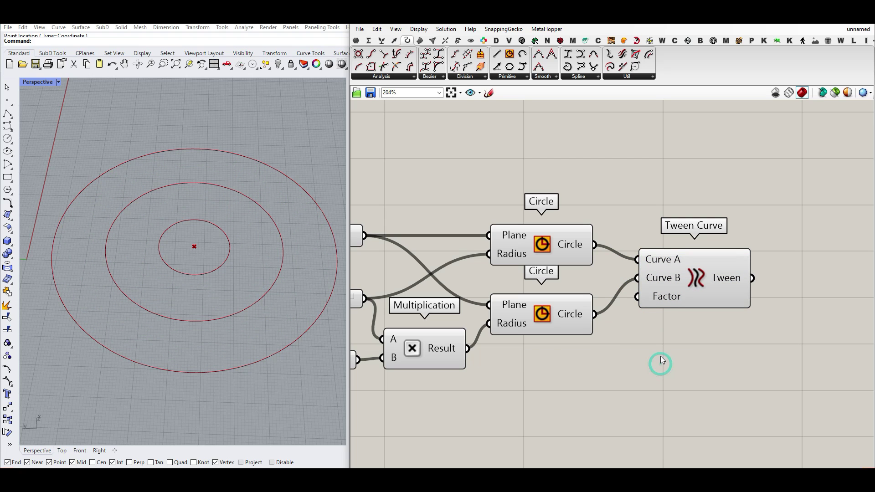
- Add a Range component below the circles and connect its Range output to the Tween Curve's Factor input
left_click(381, 40)
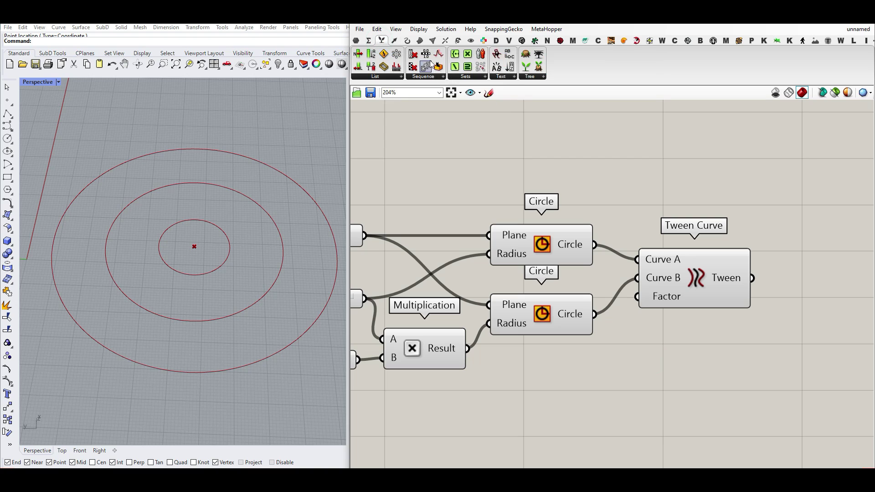
left_click_drag(474, 103, 597, 400)
right_click_drag(597, 400, 596, 322)
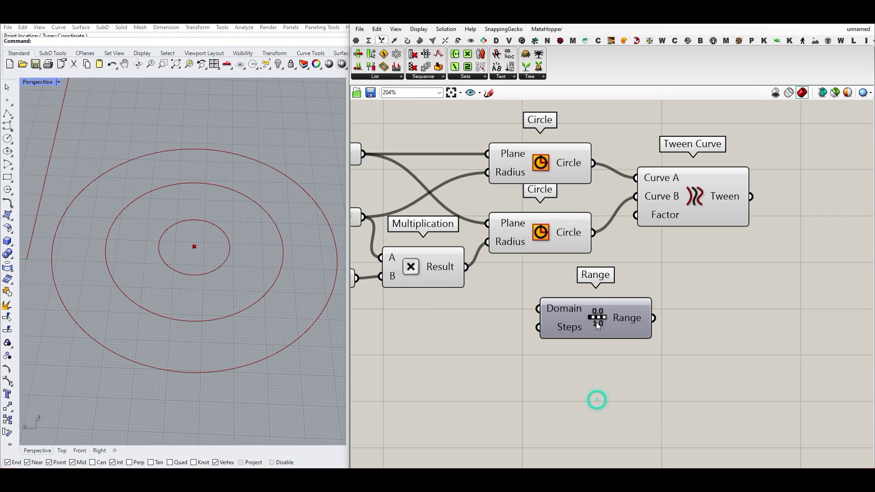
left_click(595, 322)
mouse_move(559, 327)
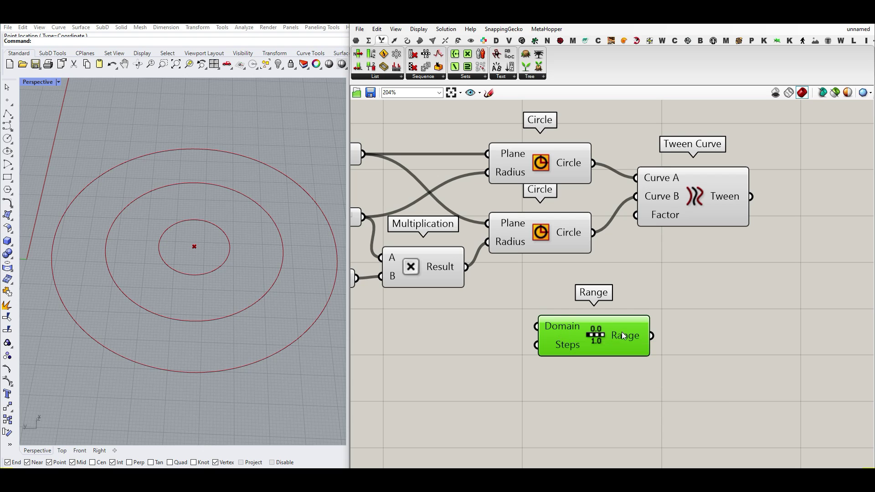
left_click_drag(652, 335, 635, 215)
right_click_drag(633, 271, 703, 233)
left_click_drag(660, 291, 664, 303)
- Add an integer number slider with value 3 and connect it to the Range component's Steps input
double_click(520, 319)
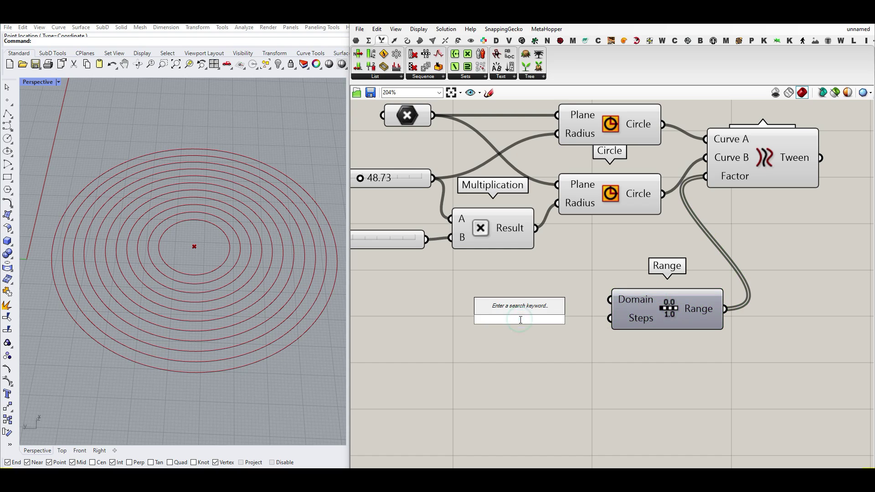
type("3.1")
key("Return")
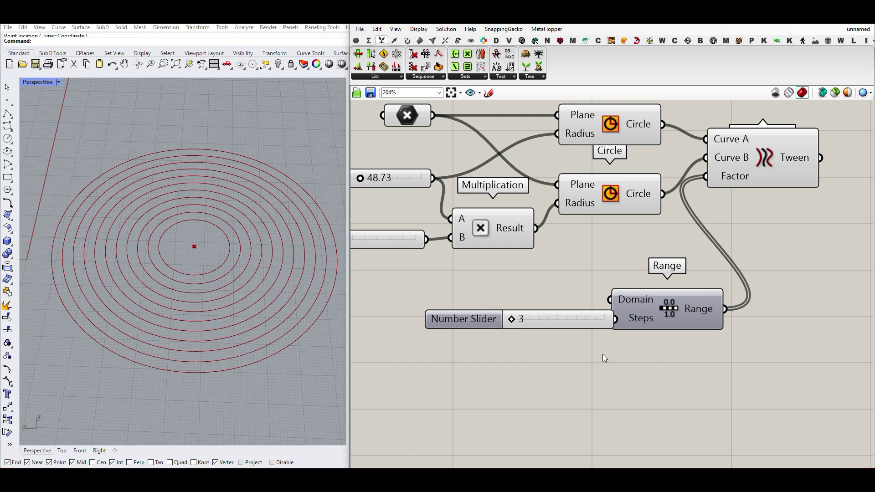
left_click_drag(582, 320, 540, 321)
left_click_drag(573, 320, 606, 319)
- Rename the Steps slider to Count and set it to 5
right_click(442, 319)
left_click(480, 321)
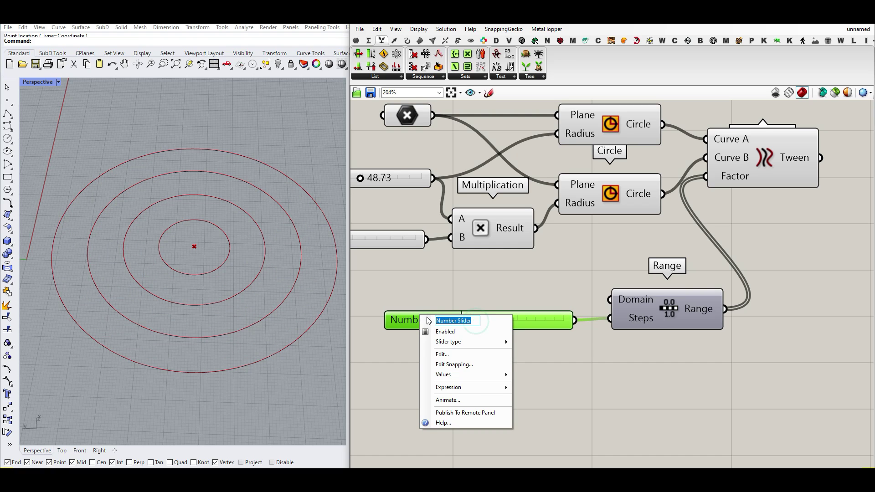
type("Count")
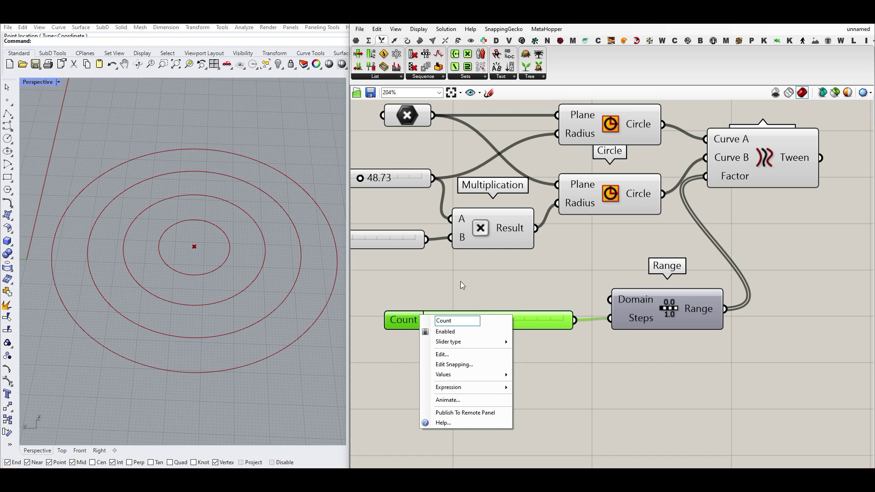
left_click(463, 286)
left_click_drag(431, 323, 492, 319)
- Add a Curve parameter beside the Tween Curve component and connect the Tween output to it
right_click_drag(580, 266, 512, 267)
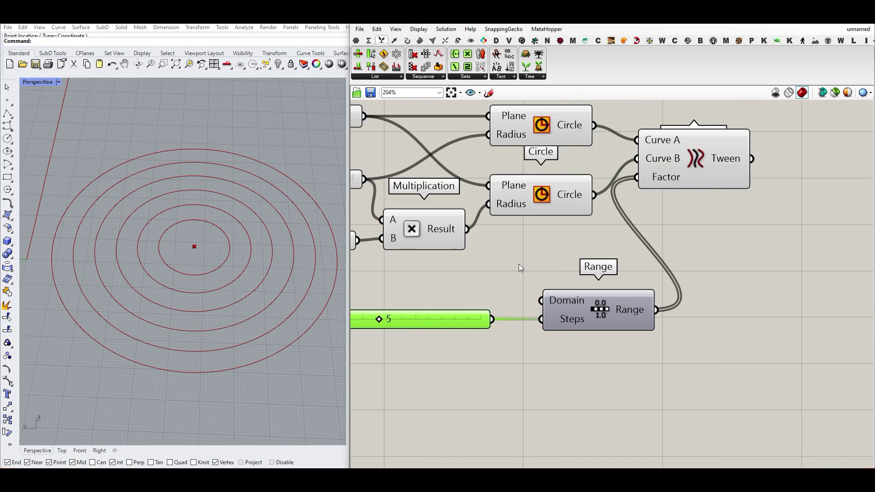
scroll(511, 266, "down", 2)
right_click_drag(703, 220, 544, 281)
left_click_drag(506, 254, 532, 252)
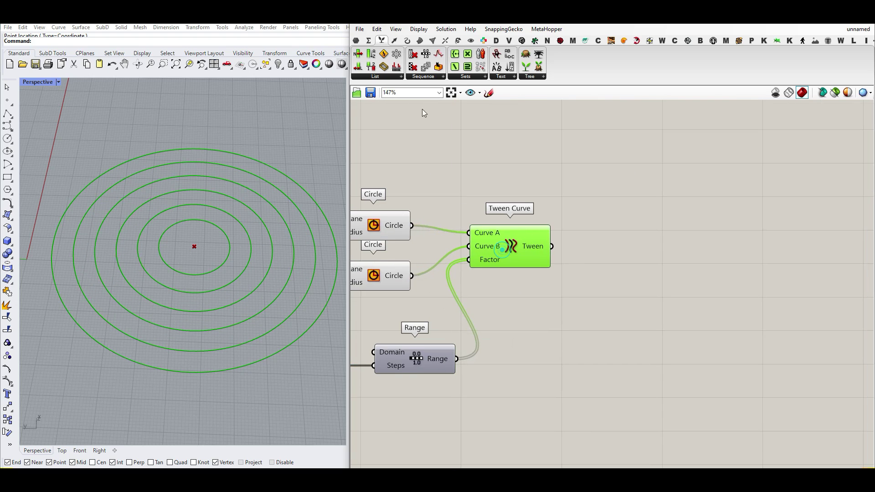
left_click(357, 43)
left_click_drag(395, 53, 572, 242)
left_click(574, 244)
scroll(592, 253, "up", 4)
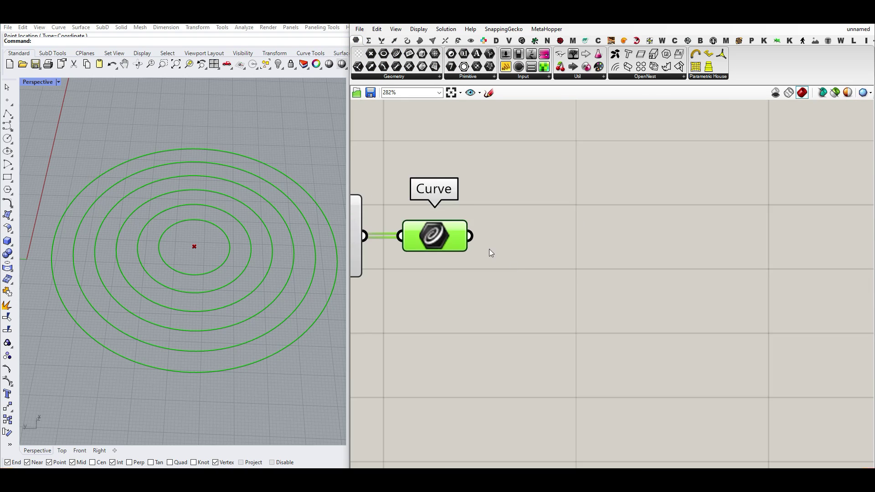
- Add a Curve Middle component and feed it the tweened curves from the Curve parameter
right_click_drag(489, 252, 567, 302)
left_click(407, 40)
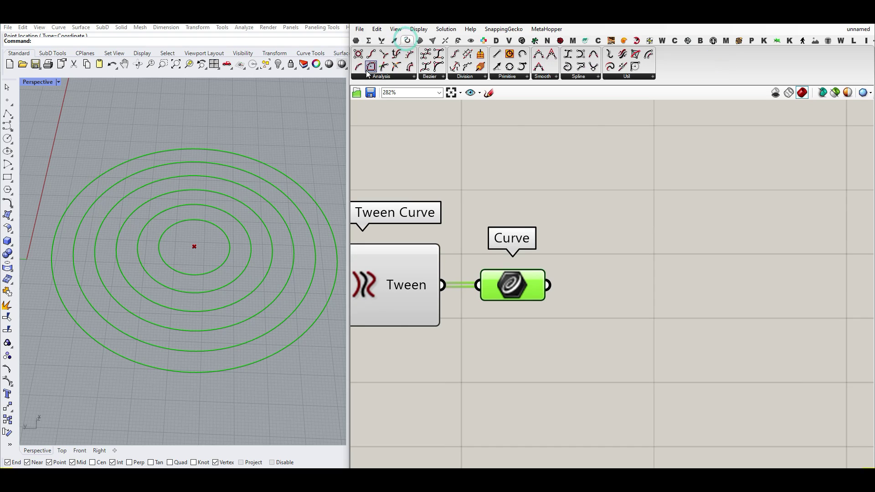
left_click_drag(369, 68, 586, 216)
left_click_drag(548, 285, 511, 214)
right_click_drag(595, 228, 435, 273)
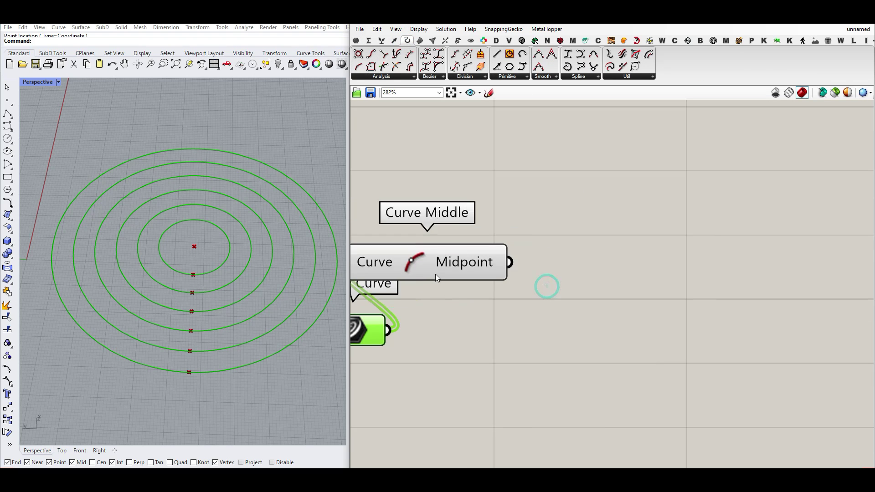
left_click(434, 272)
- Add a Point List component, connect the Midpoint output to its Points input, and bake the index numbers into the viewport
left_click(471, 40)
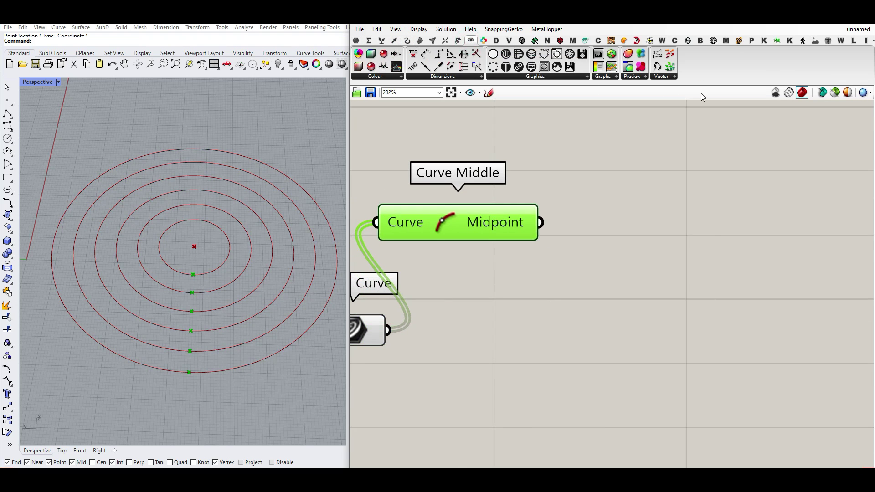
left_click_drag(657, 54, 613, 207)
left_click_drag(540, 223, 566, 195)
right_click(636, 215)
left_click(692, 250)
left_click(663, 332)
scroll(192, 263, "down", 2)
scroll(136, 282, "up", 4)
right_click_drag(191, 259, 154, 258)
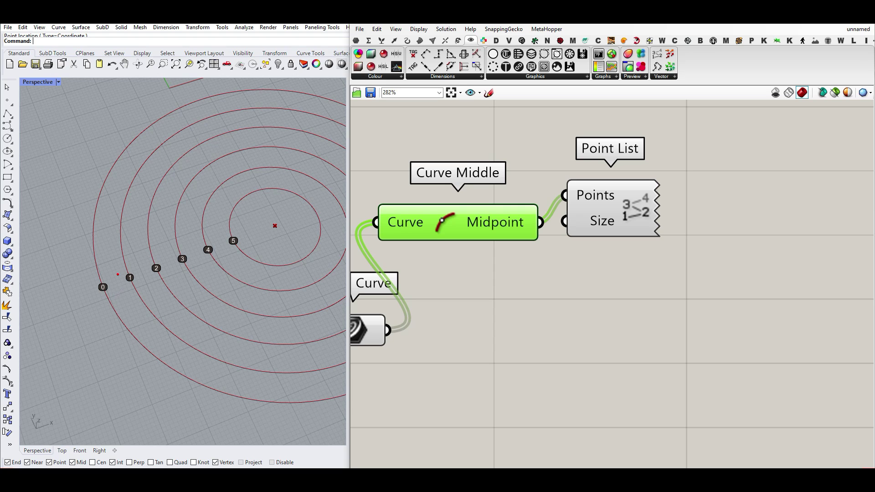
left_click_drag(95, 261, 192, 238)
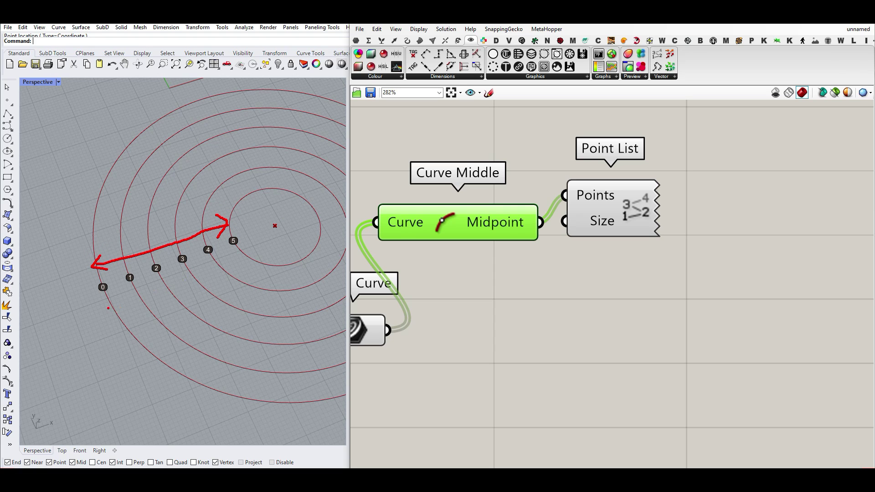
left_click_drag(111, 308, 210, 274)
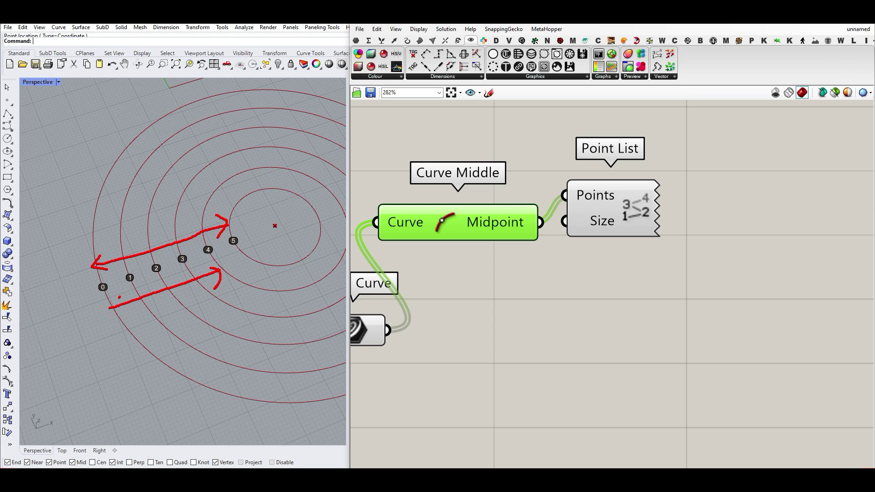
left_click_drag(149, 319, 201, 301)
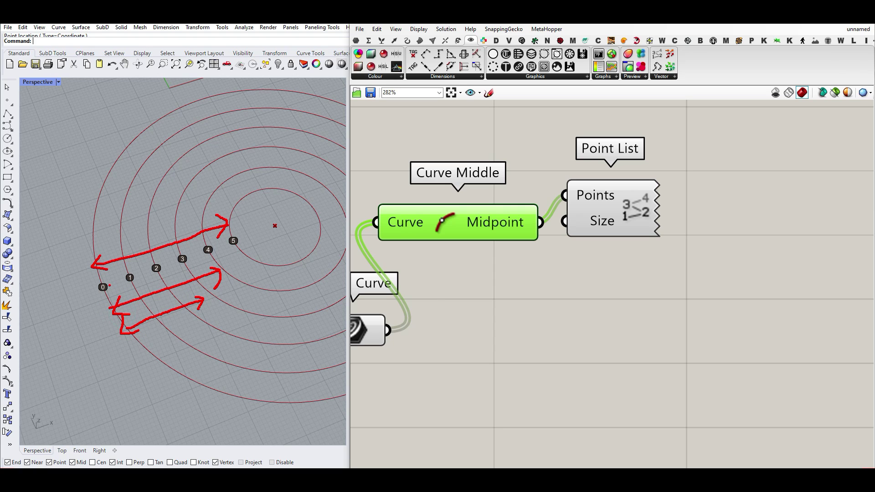
key("Escape")
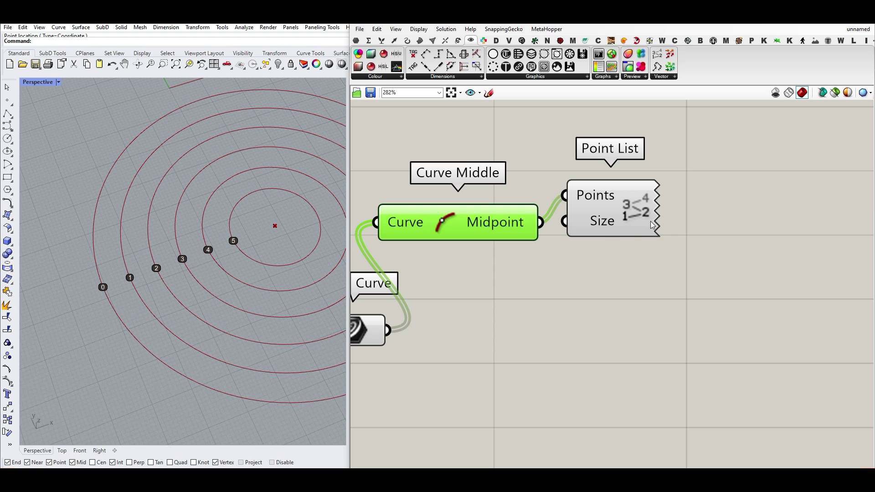
- Delete the Point List and Curve Middle components from the canvas
left_click(652, 223)
key("Delete")
left_click(448, 226)
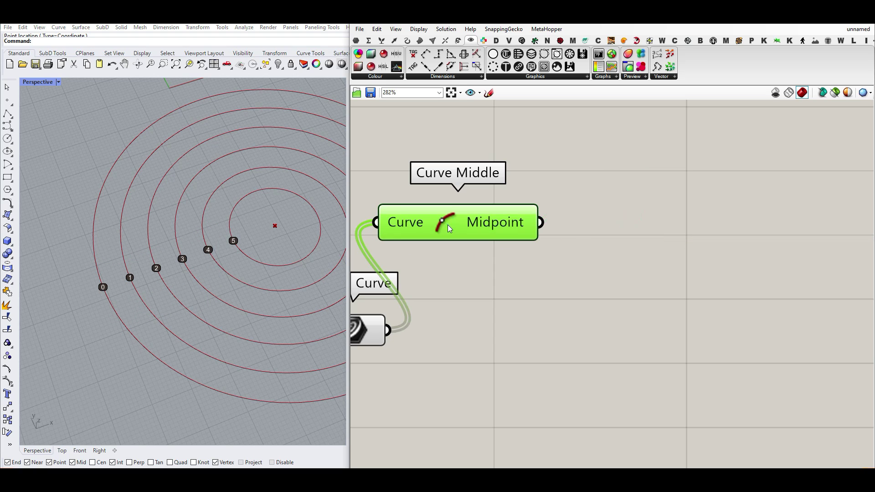
key("Delete")
- Add a List Item component and connect the Curve parameter holding the tweened curves to its List input
right_click_drag(460, 253, 555, 246)
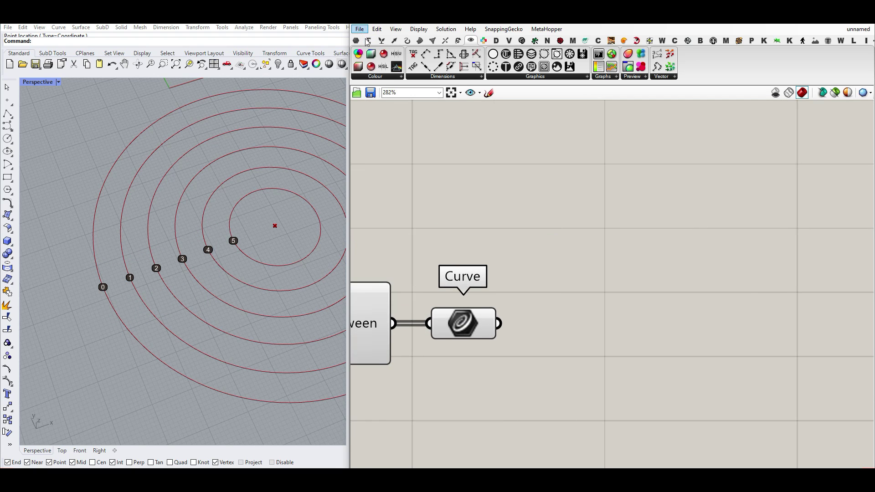
left_click(381, 40)
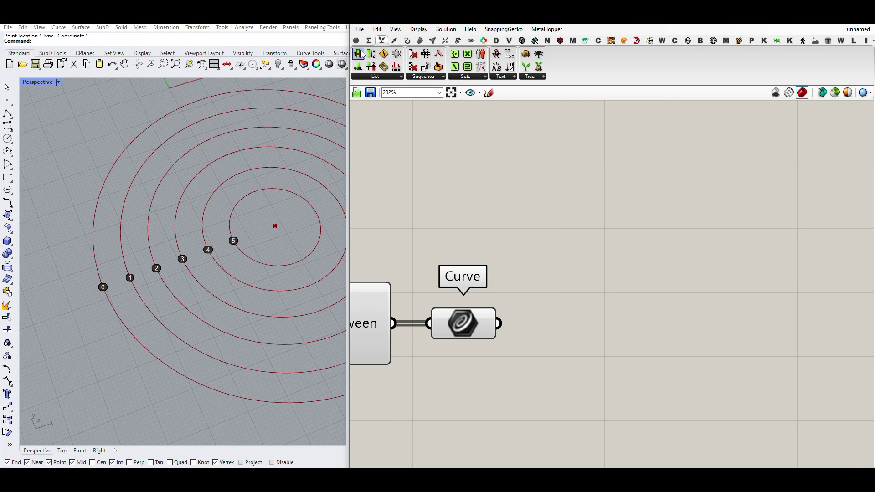
left_click_drag(360, 54, 598, 233)
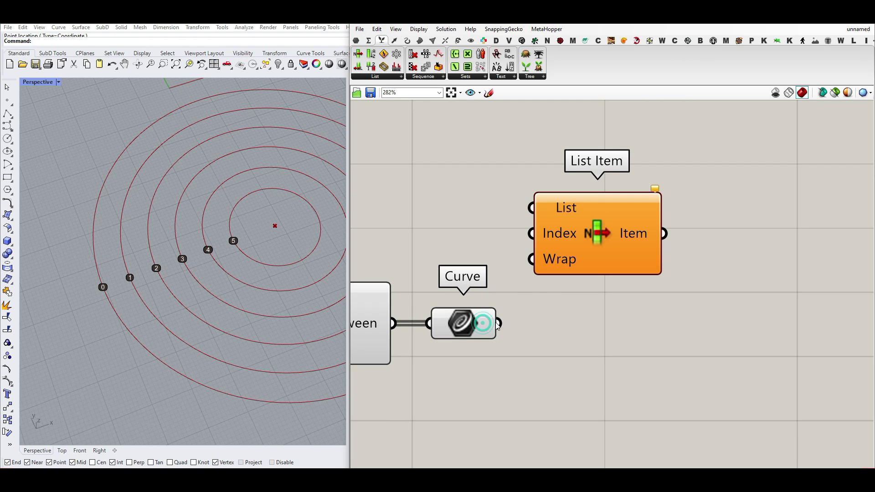
left_click_drag(499, 324, 574, 231)
scroll(96, 259, "down", 6)
scroll(121, 281, "up", 6)
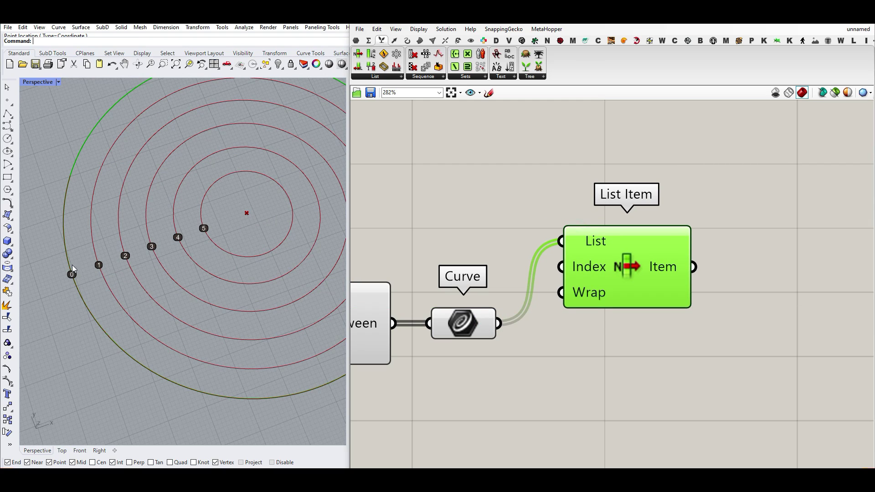
- Add a Curve parameter after the List Item component and connect the Item output to it
right_click_drag(618, 263, 539, 262)
left_click_drag(539, 263, 520, 240)
left_click(356, 41)
left_click_drag(396, 54, 655, 247)
left_click_drag(596, 243, 718, 246)
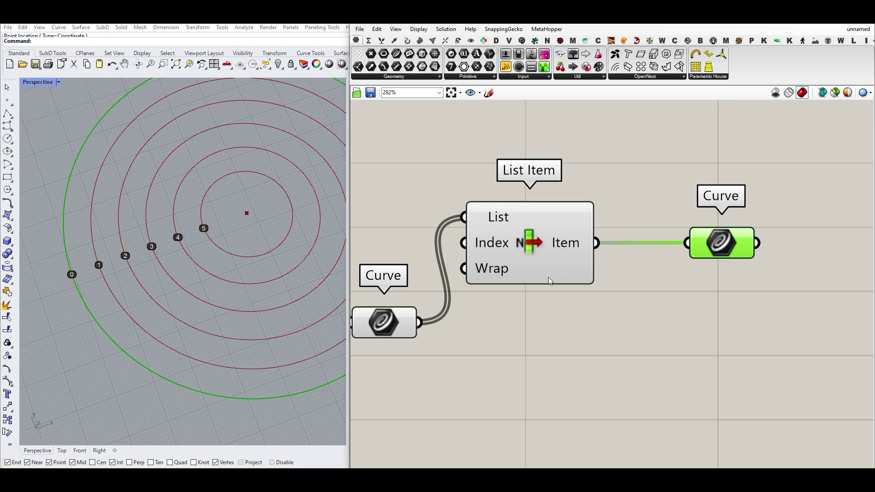
- Add a second List Item below the first and connect the tweened curves' Curve parameter to its List input
left_click(382, 41)
left_click_drag(358, 53, 564, 391)
left_click_drag(418, 323, 498, 363)
right_click_drag(541, 390, 527, 322)
left_click_drag(554, 319, 556, 347)
- Add a Series component and connect its Series output to the second List Item's Index input
right_click_drag(552, 353, 666, 336)
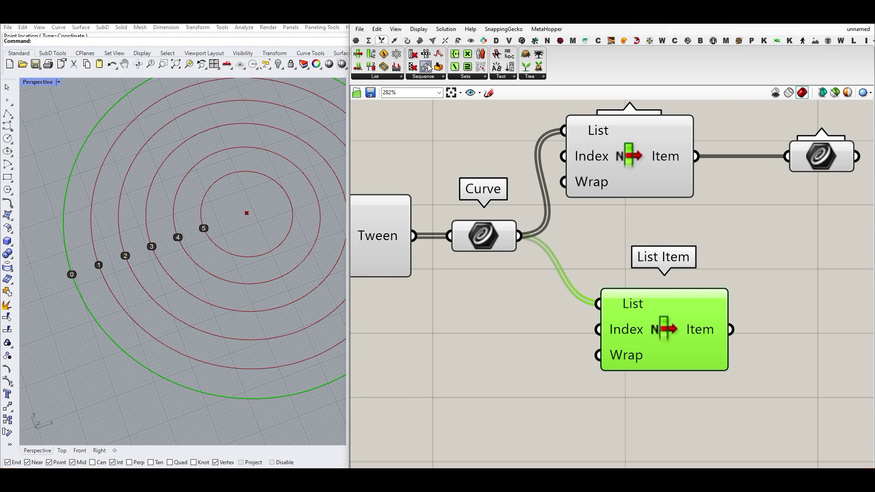
left_click_drag(428, 67, 496, 371)
right_click_drag(562, 378, 590, 336)
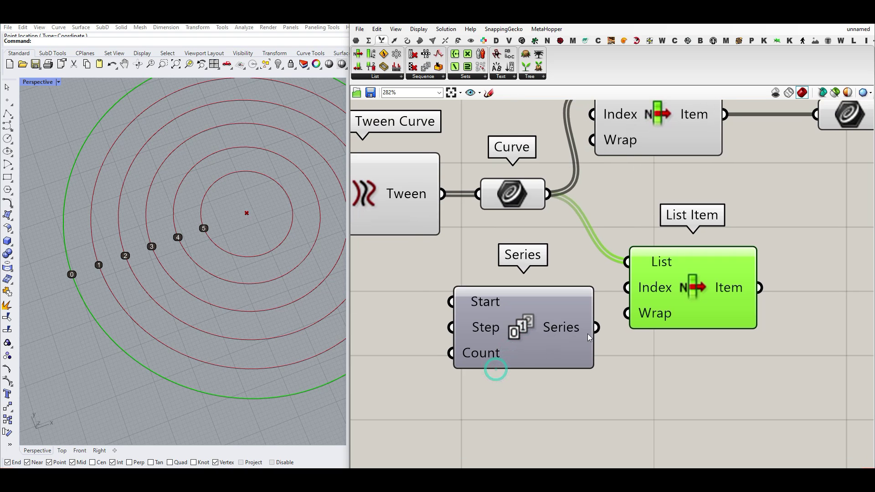
left_click_drag(592, 330, 626, 289)
right_click_drag(500, 327, 621, 329)
right_click_drag(638, 374, 605, 373)
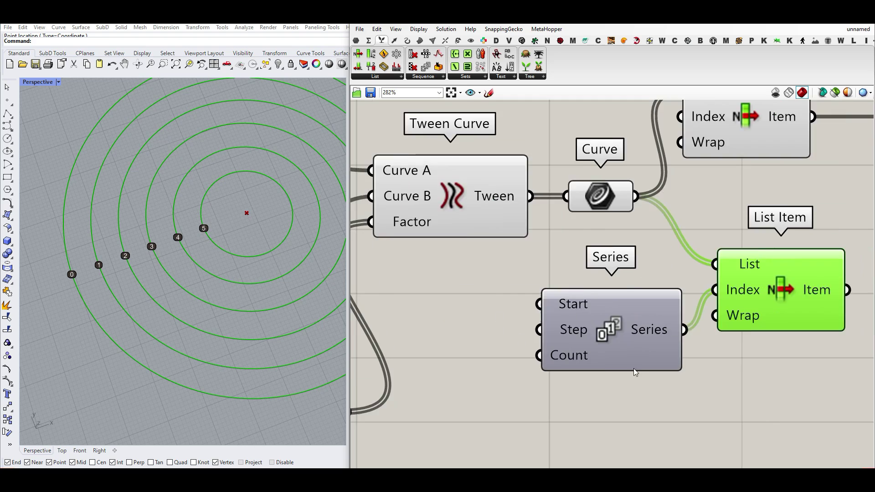
- Move the Series and second List Item components together farther away from the Tween Curve component
scroll(605, 373, "down", 4)
left_click_drag(714, 384, 577, 325)
left_click_drag(690, 329, 762, 332)
left_click(549, 373)
- Move the Count slider away from the Range component, add an Integer parameter between them, and connect the slider to it
right_click_drag(365, 367, 581, 339)
scroll(556, 369, "up", 3)
left_click_drag(606, 365, 515, 360)
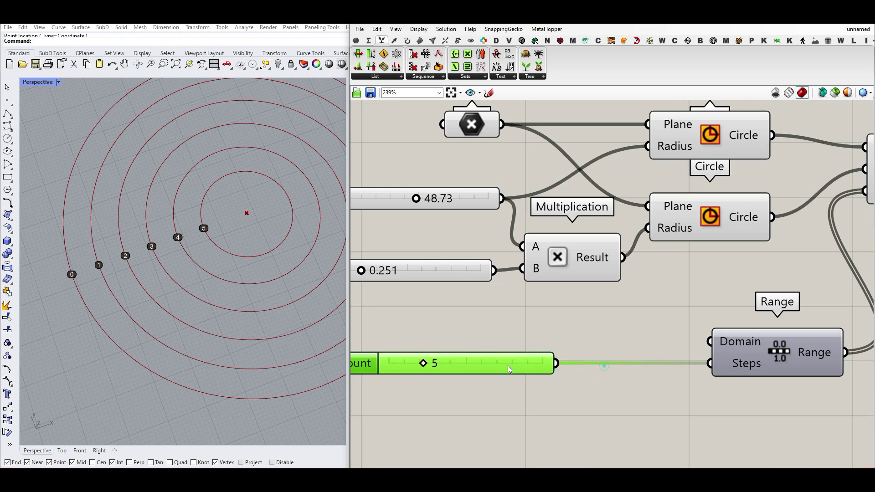
left_click(357, 41)
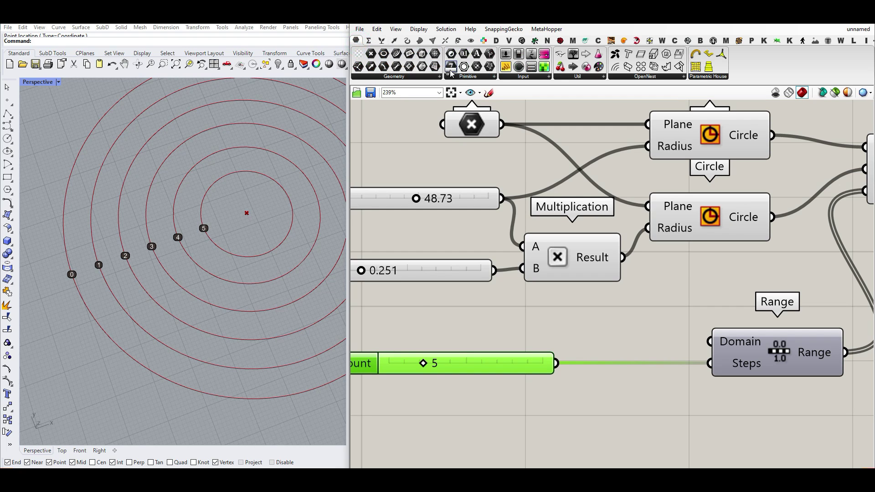
left_click_drag(450, 67, 630, 390)
left_click_drag(556, 365, 602, 391)
right_click_drag(618, 408, 483, 369)
scroll(485, 372, "down", 5)
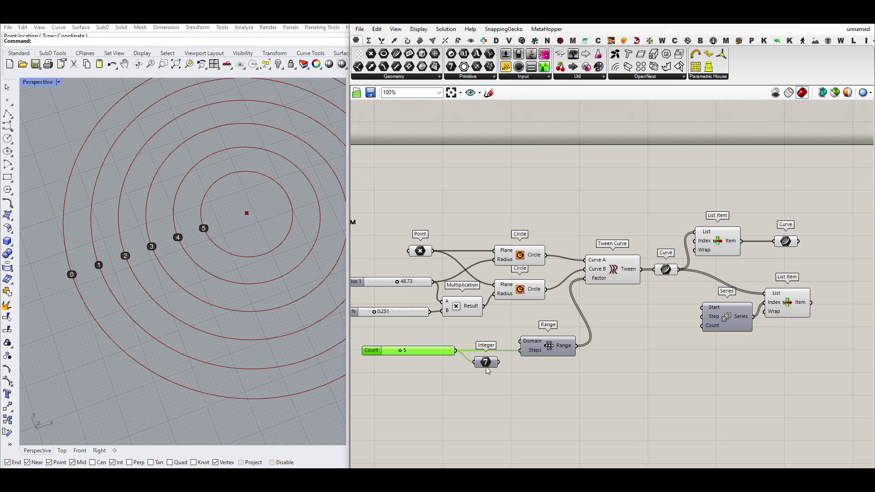
- Connect the Integer parameter's output to the Range component's Steps input
left_click_drag(490, 369, 573, 365)
mouse_move(558, 353)
left_mouse_down()
mouse_move(574, 352)
mouse_move(513, 352)
mouse_move(536, 351)
mouse_move(508, 373)
left_mouse_up()
right_click_drag(508, 372, 493, 373)
- Rearrange the components around the Series and connect the Integer parameter to the Series component's Start input
mouse_move(504, 366)
left_mouse_down()
mouse_move(664, 331)
mouse_move(684, 332)
mouse_move(700, 364)
left_mouse_up()
scroll(666, 335, "up", 4)
left_click_drag(623, 284, 613, 257)
right_click_drag(356, 406, 638, 397)
scroll(617, 394, "down", 3)
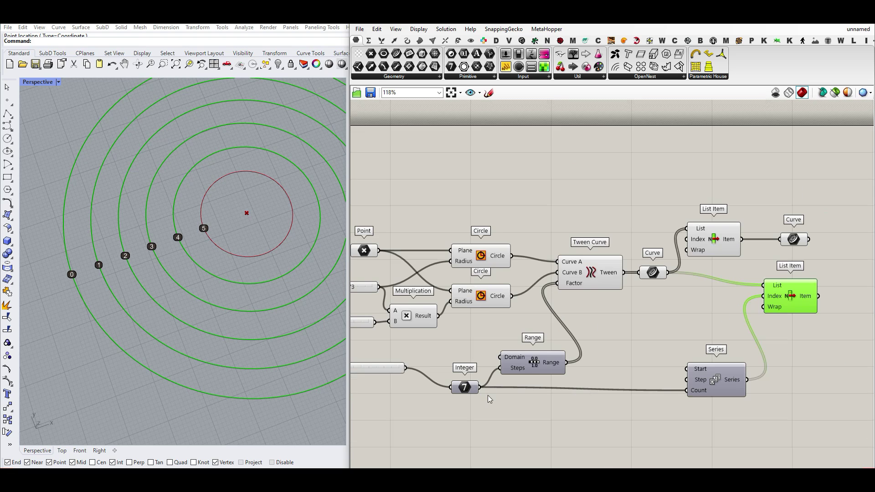
left_click_drag(480, 387, 686, 390, "ctrl")
left_click_drag(479, 388, 687, 369)
- Add a panel containing -1, remove its title, make it compact and connect it to the Series component's Step input
scroll(617, 383, "up", 5)
double_click(617, 382)
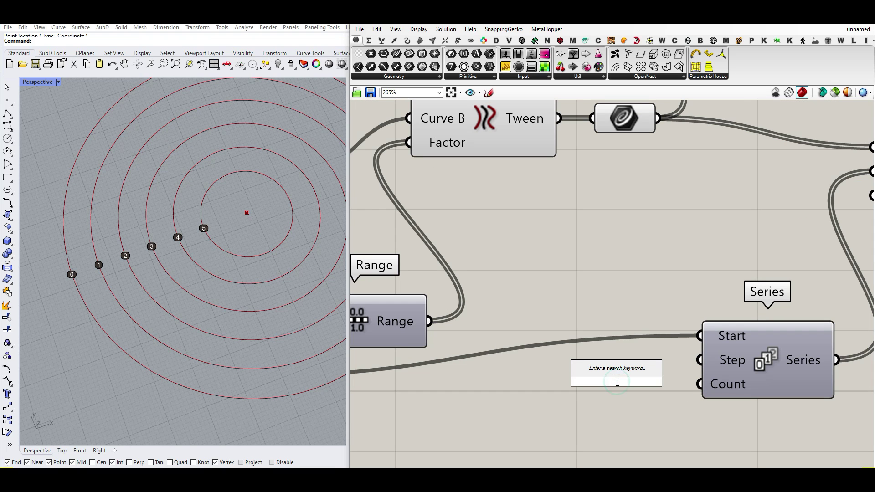
type("-1")
key("Return")
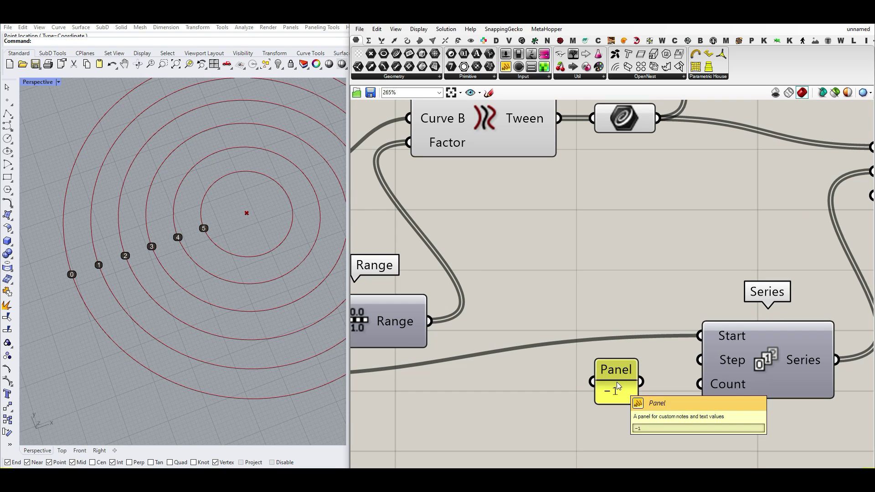
mouse_move(641, 381)
left_mouse_down()
mouse_move(660, 374)
mouse_move(624, 386)
left_mouse_up()
right_click(624, 385)
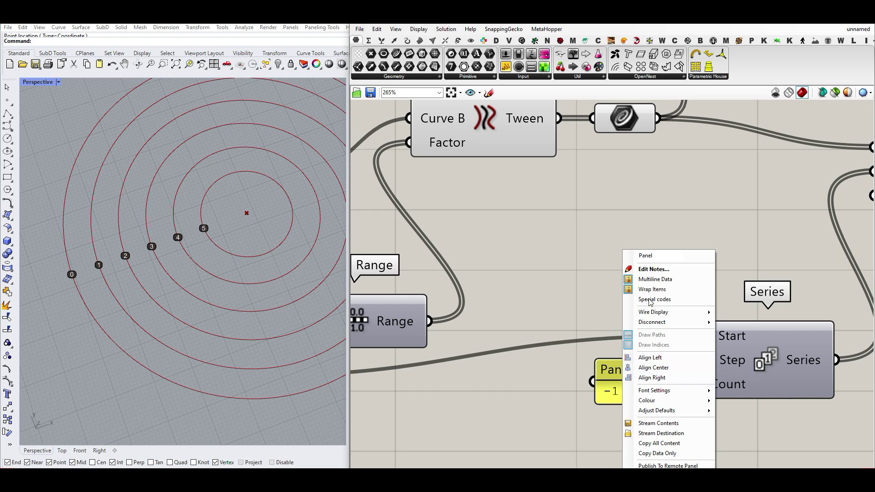
double_click(654, 255)
key("BackSpace")
key("Return")
left_click(601, 254)
left_click_drag(598, 399, 605, 381)
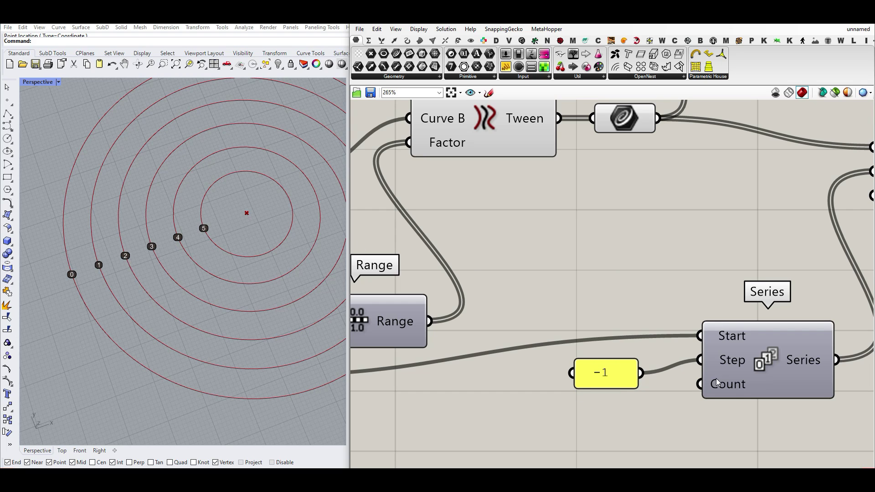
- Connect the Integer parameter's output to the Series component's Count input as well
mouse_move(718, 385)
scroll(716, 384, "down", 3)
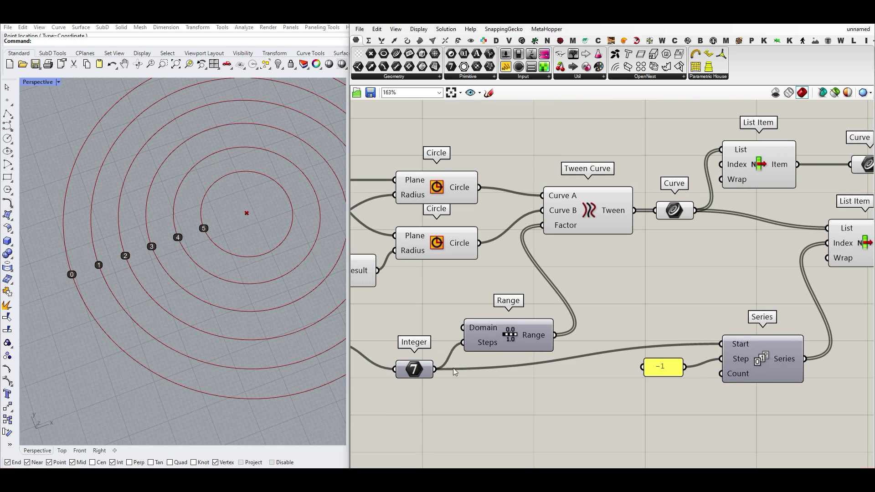
left_click_drag(434, 369, 720, 384)
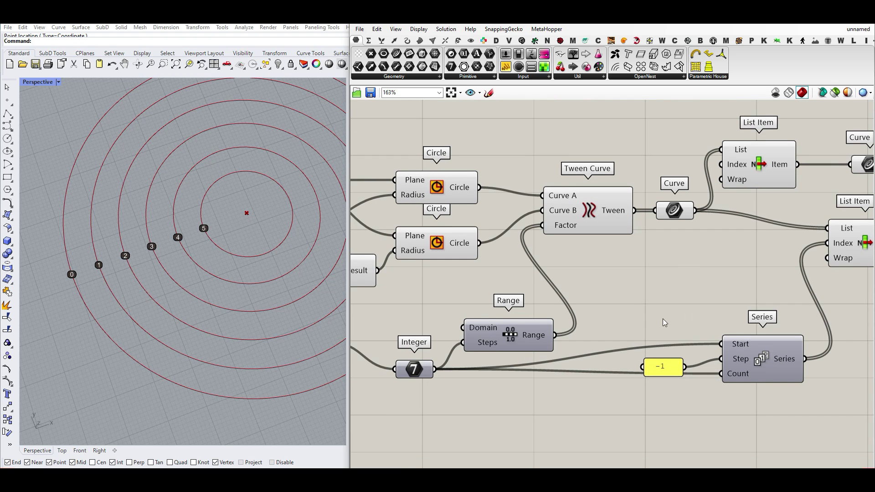
right_click_drag(740, 350, 628, 317)
mouse_move(677, 325)
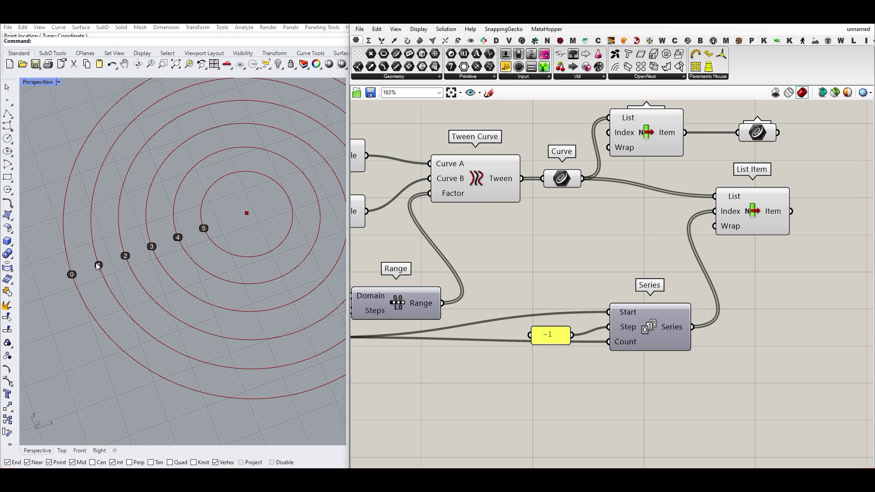
- Duplicate the first List Item's Curve parameter below it and feed the copy from the second List Item's Item output
right_click_drag(675, 231, 525, 230)
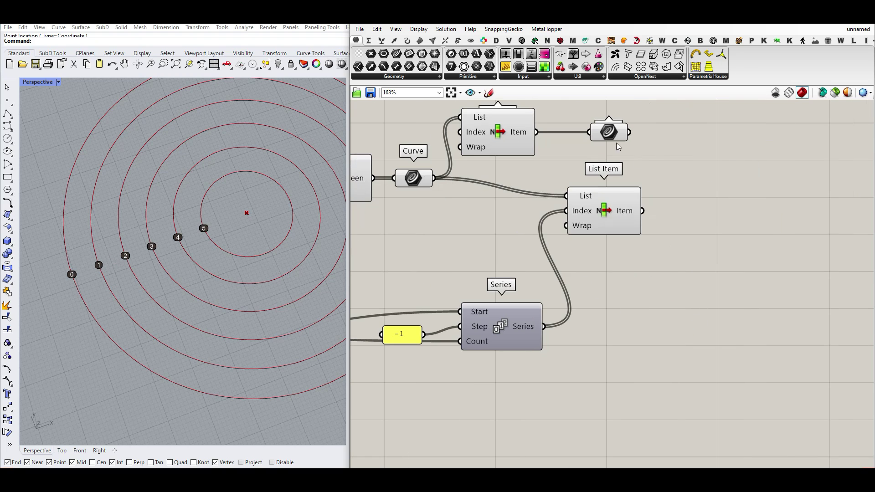
left_click_drag(616, 142, 703, 224)
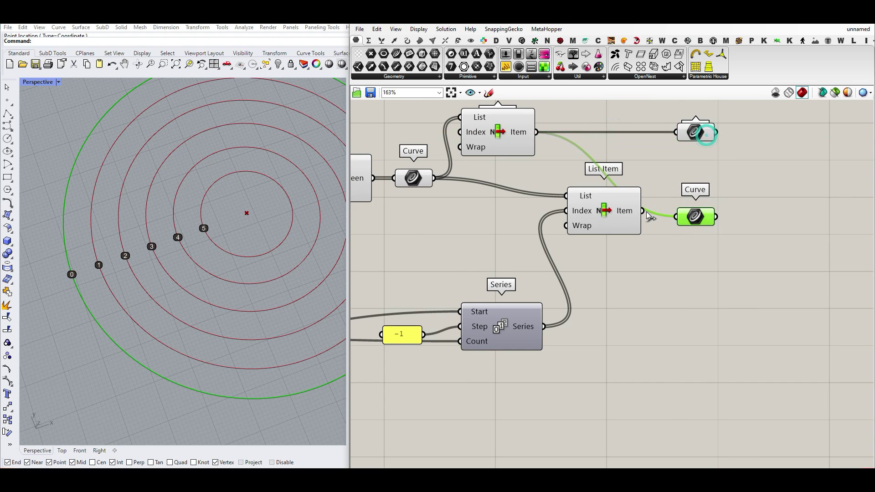
left_click_drag(643, 211, 697, 211)
mouse_move(699, 214)
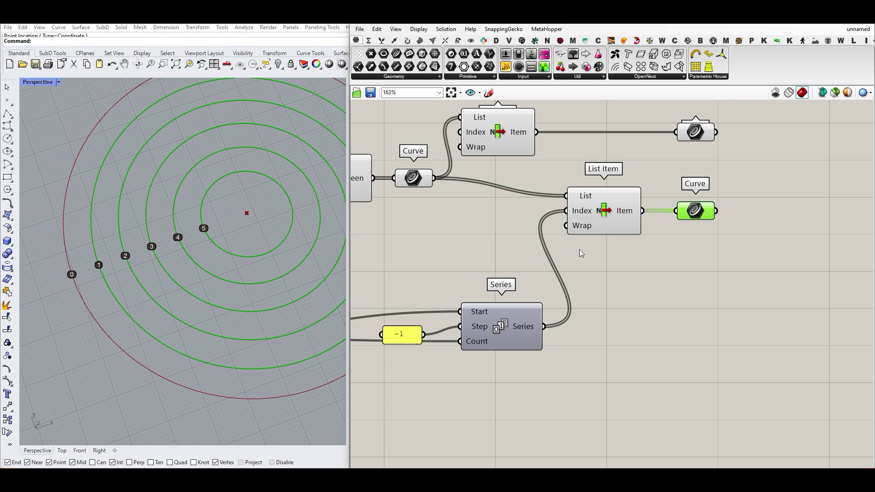
- Add a Ruled Surface component and connect the upper Curve parameter to Curve A and the lower one to Curve B
right_click_drag(745, 235, 634, 297)
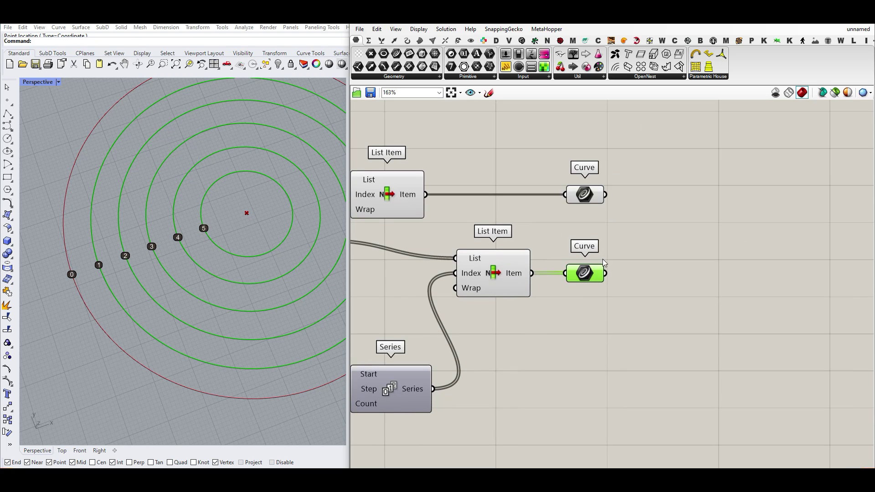
left_click(420, 40)
left_click(448, 77)
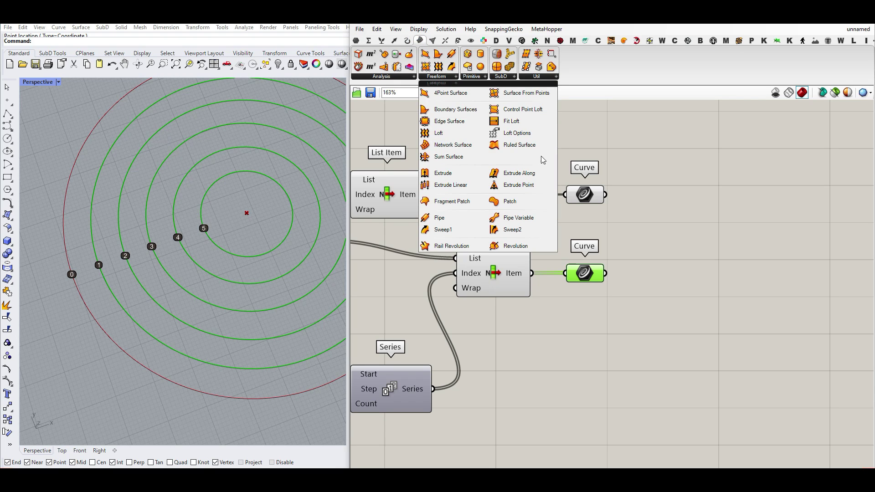
left_click_drag(520, 144, 701, 247)
left_click_drag(605, 195, 653, 240)
left_click_drag(606, 274, 669, 205)
left_click(689, 253)
left_click(639, 263)
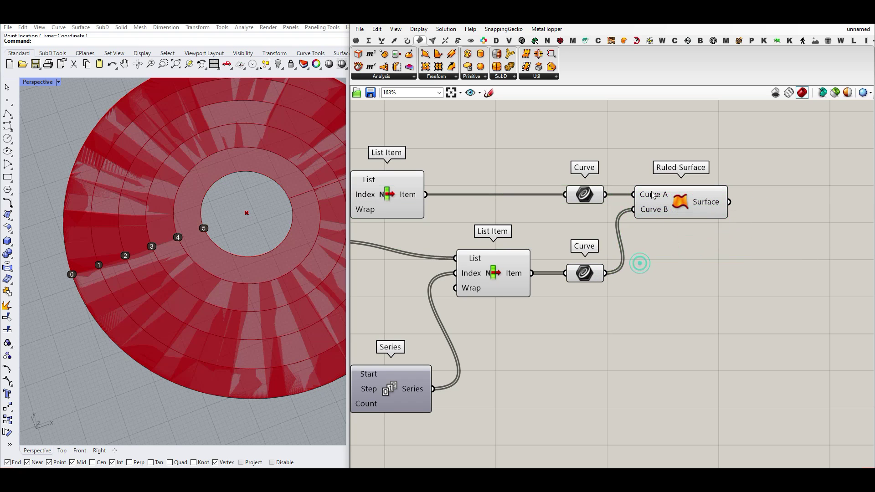
- Bake the ruled surfaces, select individual rings in the Rhino viewport to inspect them, and undo the bake
mouse_move(652, 192)
mouse_move(653, 218)
right_click(706, 202)
left_click(723, 220)
left_click(720, 303)
left_click(196, 201)
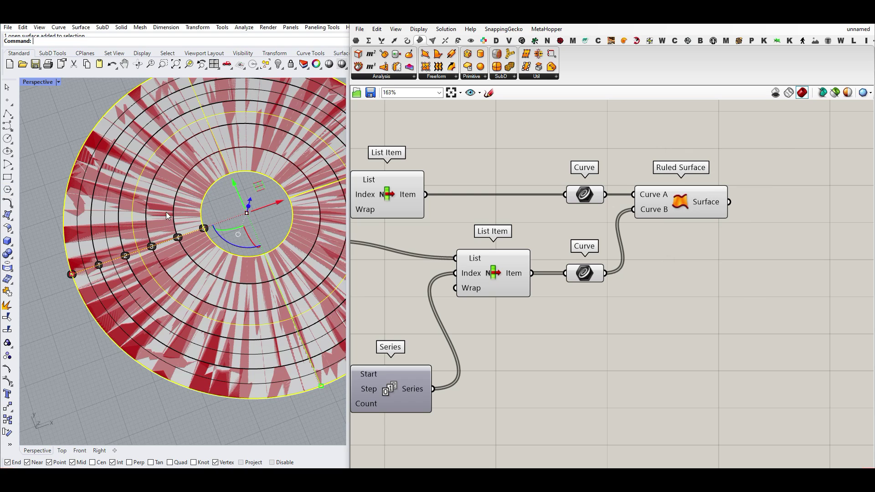
left_click(178, 220)
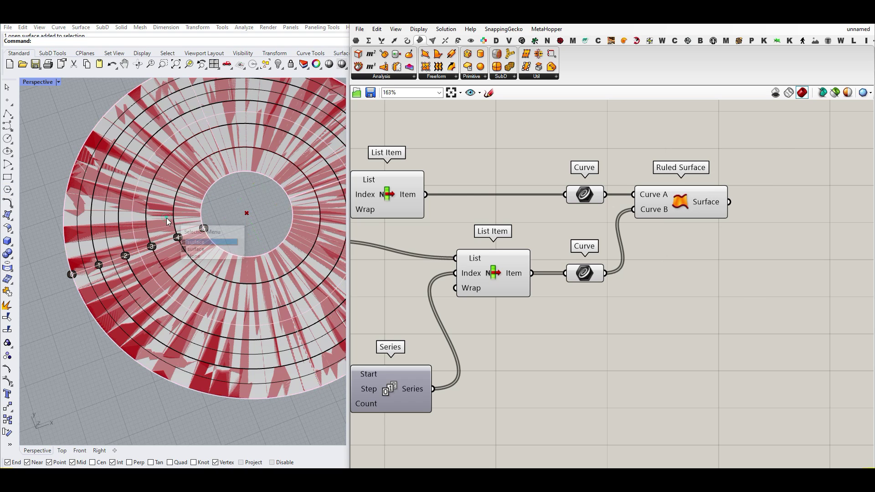
left_click(186, 249)
left_click(134, 220)
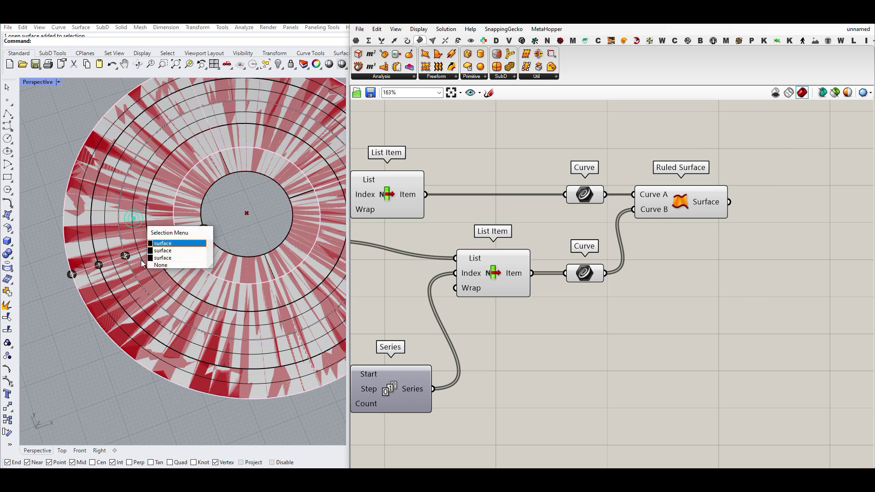
left_click(113, 350)
scroll(113, 351, "down", 12)
key("ctrl+z")
- Delete the numbered index dots from the Rhino viewport
scroll(113, 343, "up", 5)
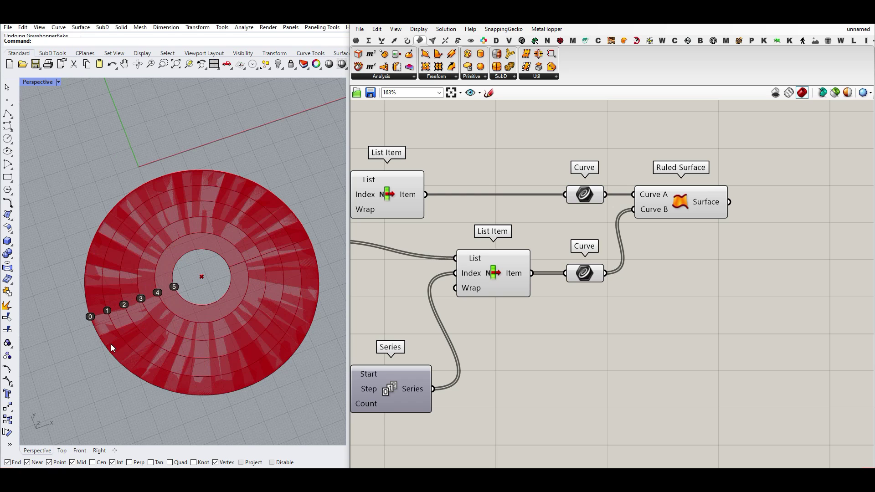
left_click_drag(199, 263, 85, 333)
key("Delete")
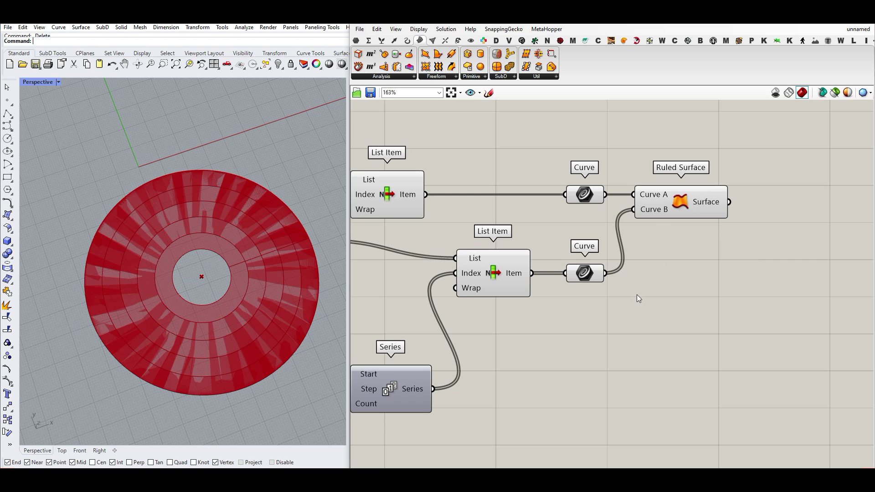
- Turn off the preview of the components that precede the Ruled Surface
scroll(727, 296, "down", 5)
left_click_drag(726, 323, 498, 223)
right_click(628, 214)
left_click(649, 232)
- Add a Move component after Ruled Surface and connect the Surface output to its Geometry input
right_click_drag(697, 261, 454, 251)
scroll(454, 250, "up", 4)
right_click_drag(606, 249, 575, 241)
double_click(613, 240)
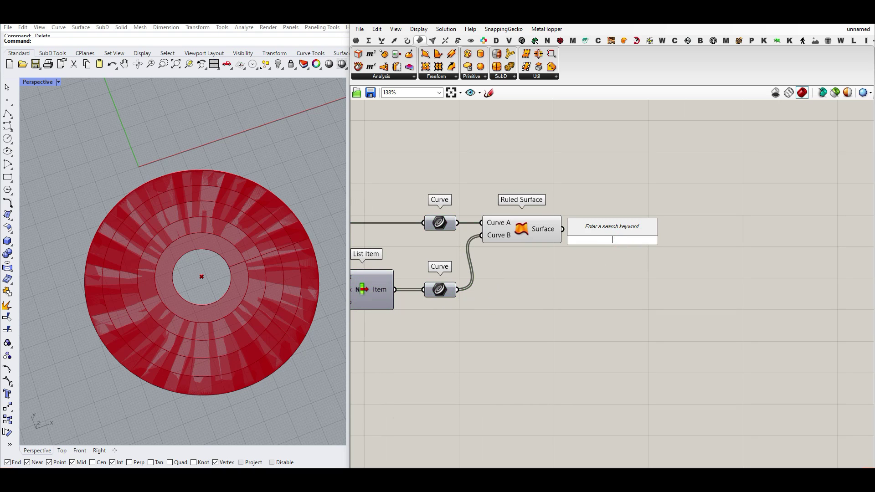
type("move")
key("Return")
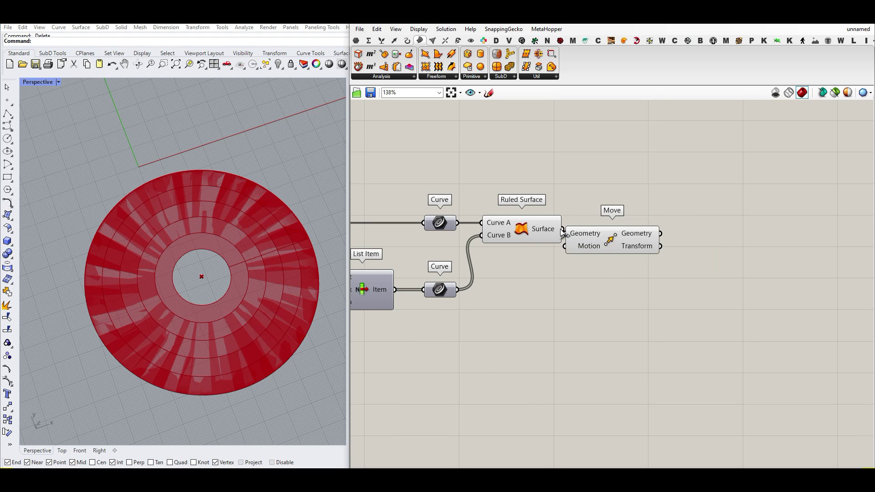
left_click_drag(563, 232, 672, 227)
- Add a Unit Z component below the surface wire and connect its Unit vector output to the Move component's Motion input
double_click(636, 272)
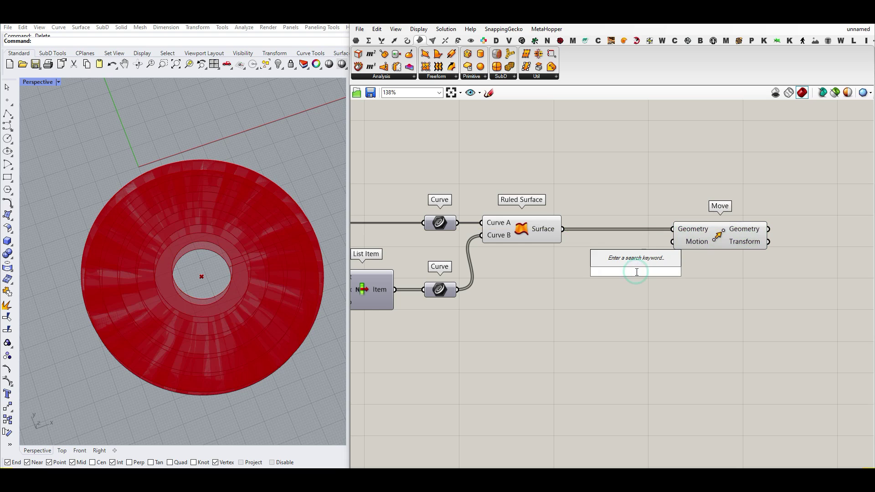
type("z")
left_click(609, 248)
left_click_drag(681, 272, 674, 243)
left_click_drag(708, 242, 769, 241)
left_click_drag(643, 269, 655, 294)
left_click(597, 264)
- Move the Unit Z and Move components together farther away from the Ruled Surface component
right_click_drag(549, 297, 625, 292)
double_click(637, 315)
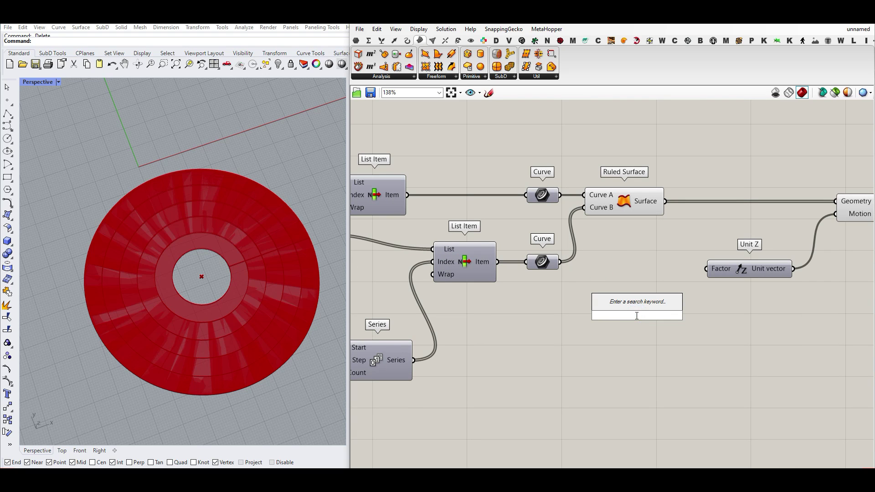
right_click_drag(716, 311, 564, 311)
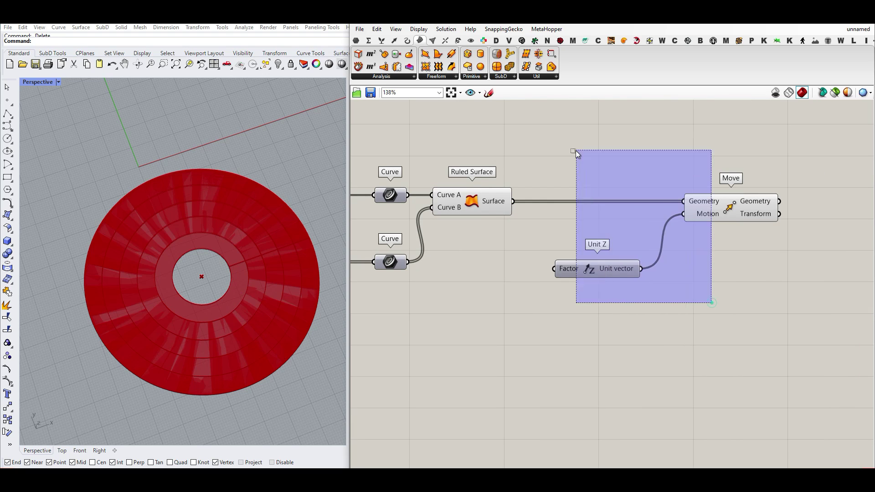
left_click_drag(711, 302, 576, 150)
left_click_drag(723, 207, 799, 206)
- Add a second Series component, connect its output to Unit Z's Factor input and place it just below Unit Z
left_click(548, 319)
double_click(550, 322)
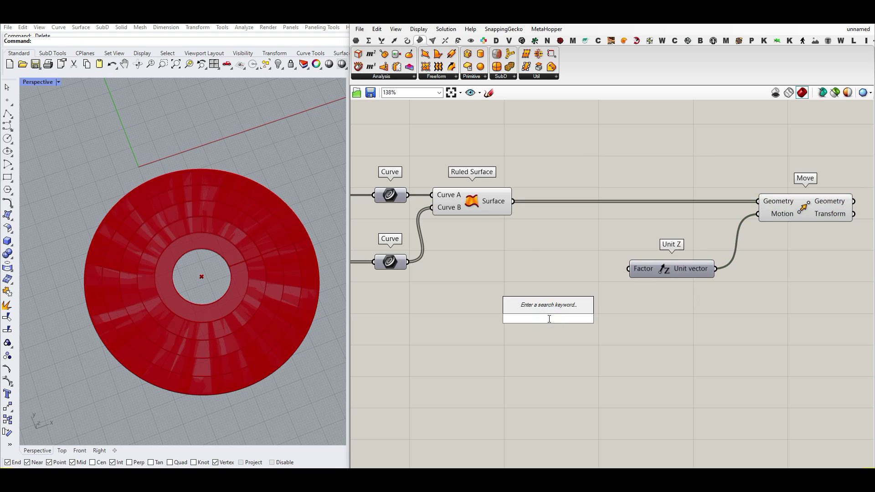
type("ser")
key("Return")
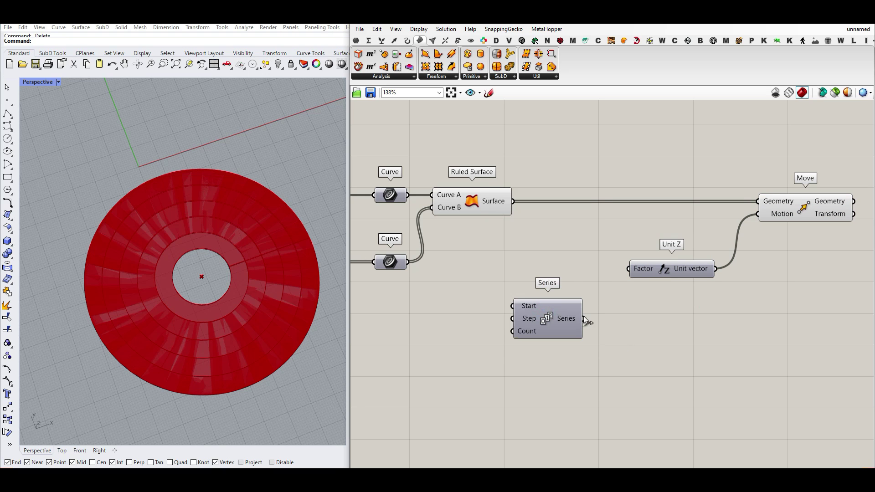
left_click_drag(603, 296, 629, 269)
left_click_drag(558, 317, 612, 322)
- Add a number slider set to 2.22 and connect it to the second Series component's Start and Step inputs
left_click(469, 314)
double_click(469, 315)
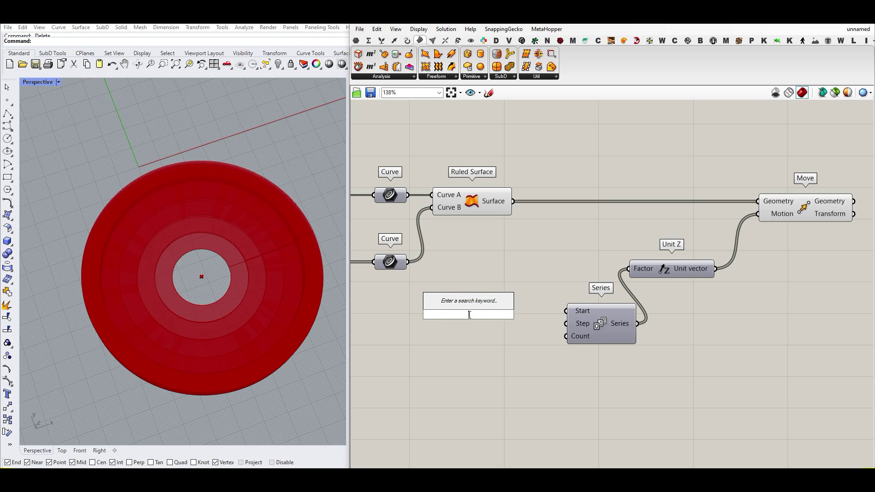
type("2")
key("Return")
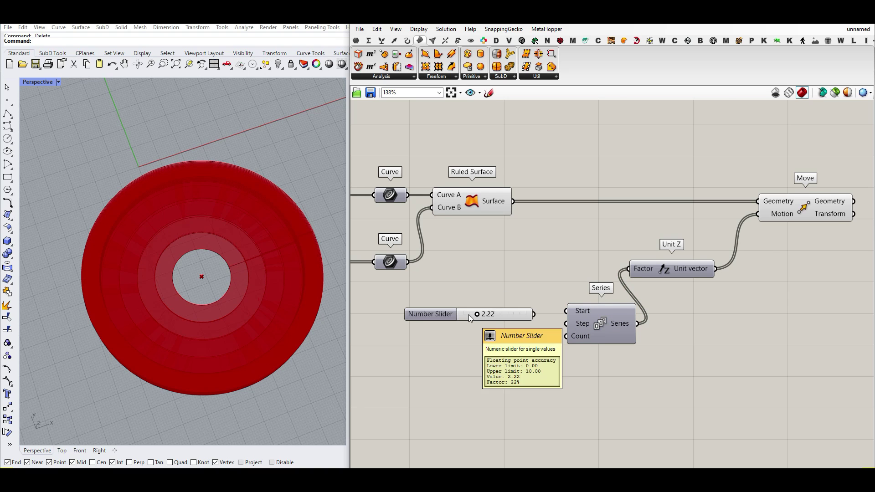
scroll(497, 315, "up", 1)
left_click_drag(546, 318, 520, 308)
right_click_drag(246, 299, 182, 259)
scroll(159, 289, "up", 6)
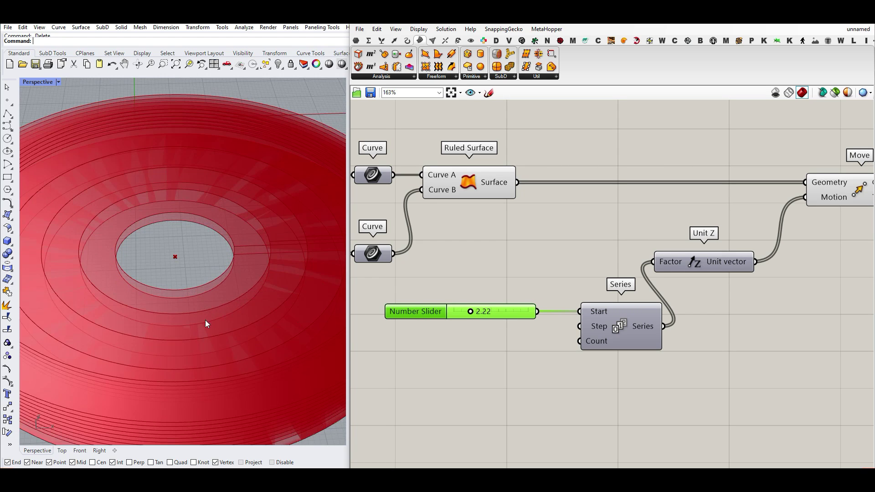
left_click_drag(540, 311, 583, 331)
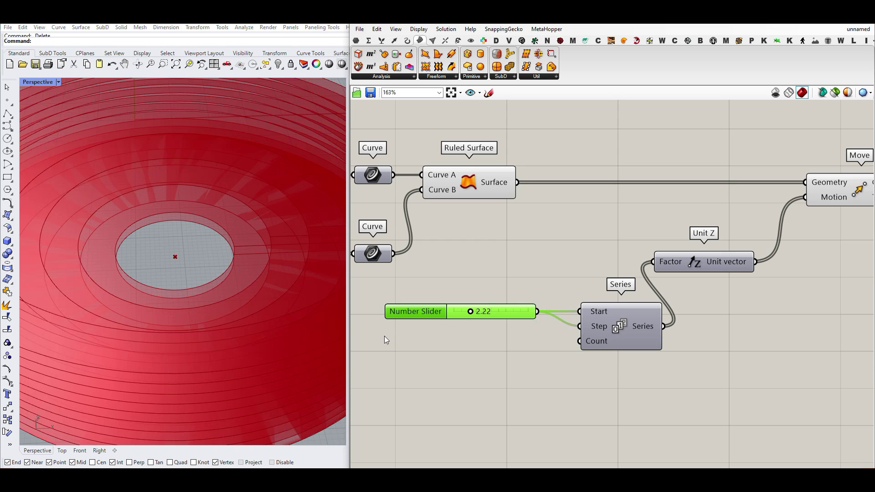
scroll(273, 330, "down", 8)
right_click_drag(272, 329, 209, 303)
scroll(209, 299, "up", 4)
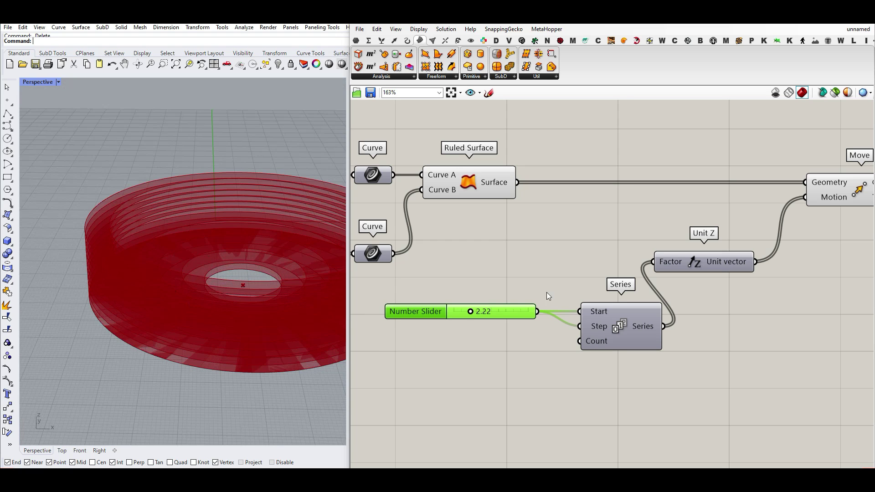
- Connect the Integer parameter's output to the second Series component's Count input
scroll(546, 290, "down", 6)
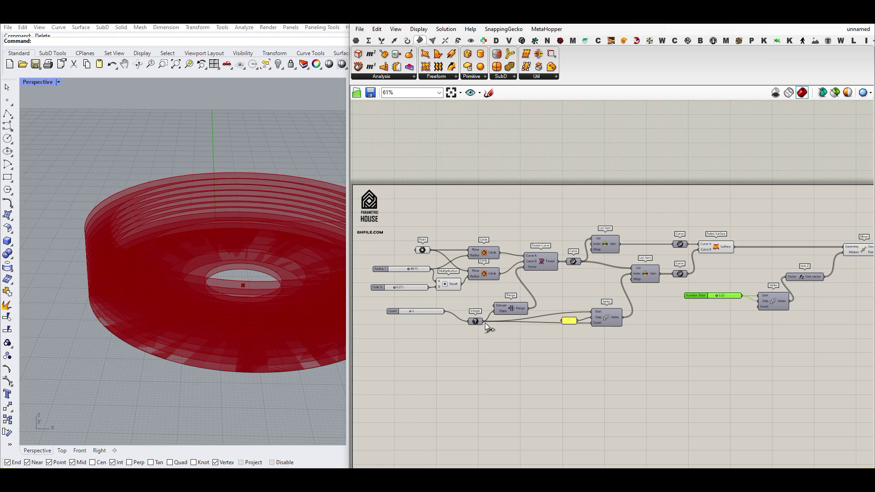
left_click_drag(485, 323, 759, 306)
right_click_drag(703, 312, 687, 313)
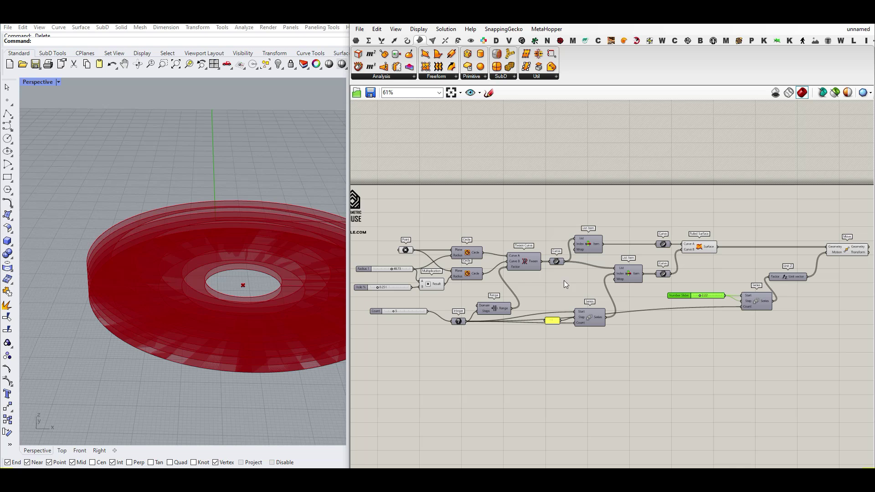
- Align the number slider with the Series' Step input and replace its Start source with a new panel containing 0
scroll(688, 307, "up", 3)
scroll(649, 289, "up", 2)
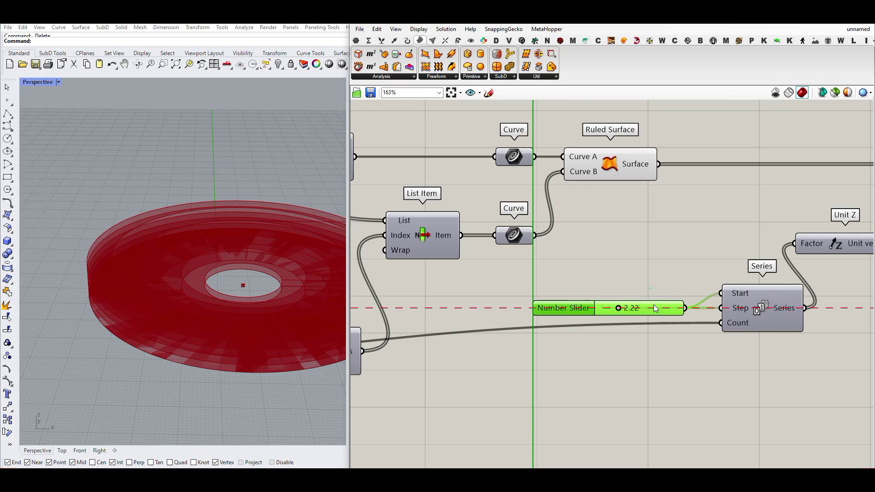
double_click(652, 284)
type("//0")
key("Return")
left_click_drag(665, 283, 721, 293)
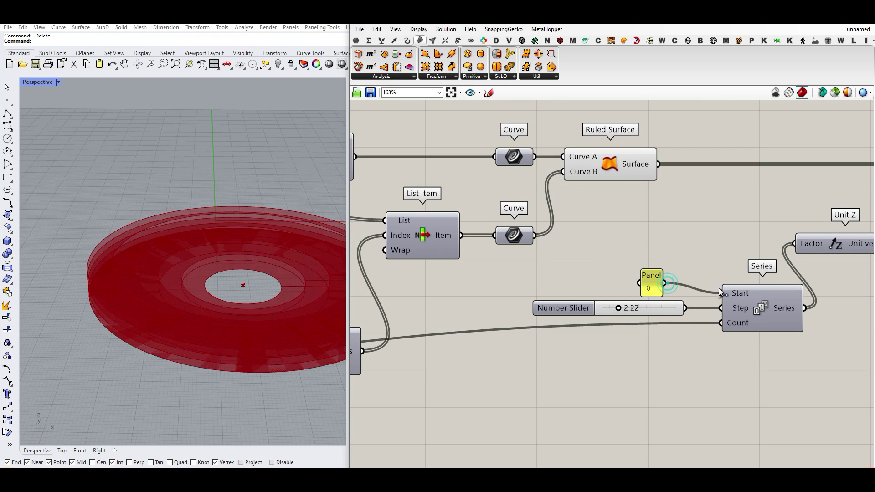
- Widen and reposition the 0 panel above the slider, and rename the number slider Extrusion
mouse_move(661, 292)
left_mouse_down()
mouse_move(683, 292)
mouse_move(661, 281)
left_mouse_up()
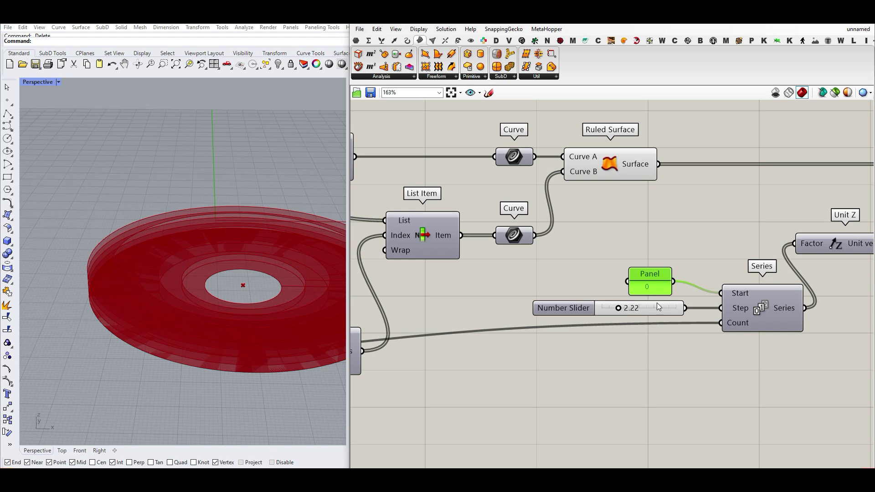
right_click(570, 312)
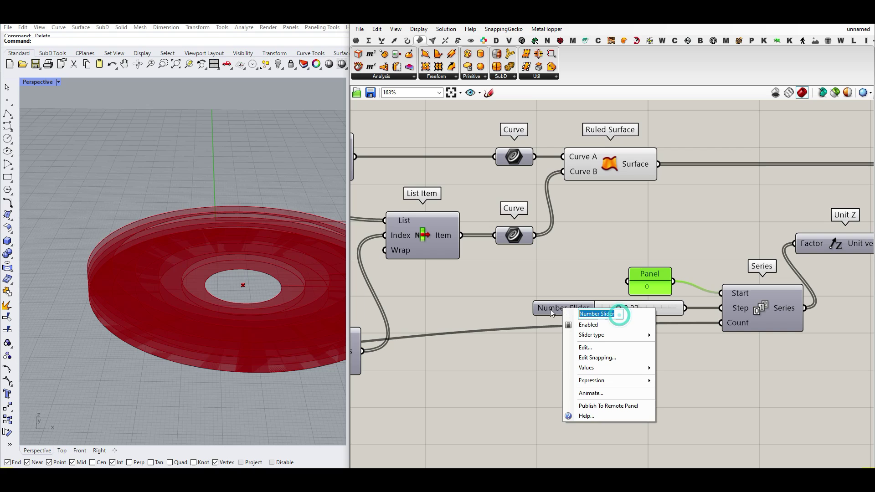
type("Extrusion")
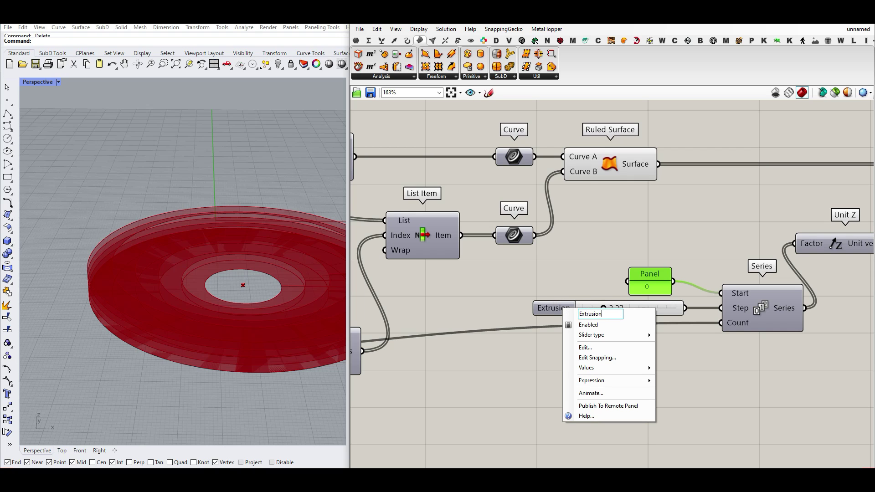
left_click(542, 273)
- Add an Extrude component beside Move and connect Move's Geometry output to its Base input
right_click_drag(618, 270, 444, 263)
scroll(449, 266, "down", 2)
right_click_drag(640, 240, 537, 269)
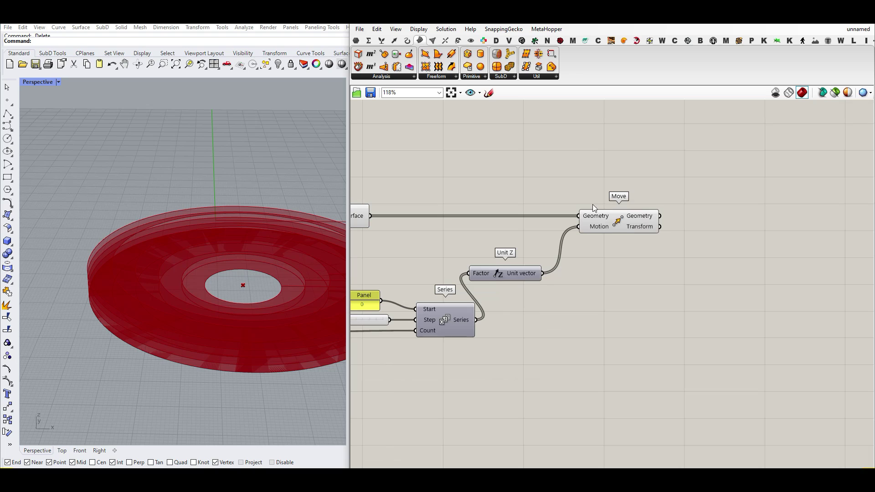
left_click(438, 77)
left_click(443, 173)
left_click(729, 254)
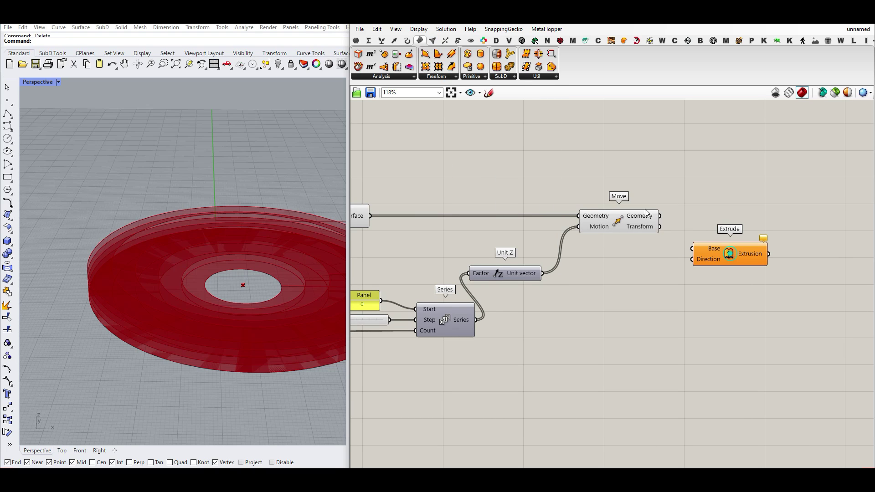
left_click_drag(684, 251, 687, 250)
- Add a second Unit Z below Move, feed its Factor from the Extrusion slider and connect it to Extrude's Direction input
double_click(643, 274)
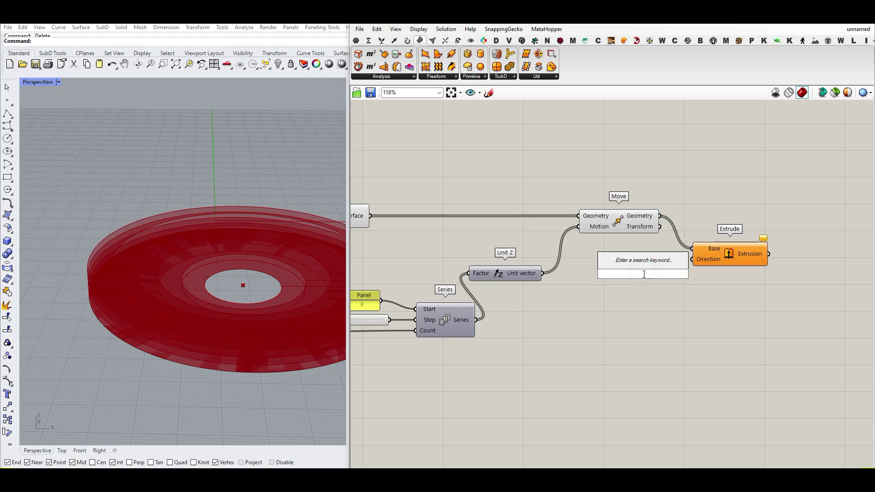
type("z")
left_click(630, 254)
left_click_drag(678, 274, 642, 306)
right_click_drag(563, 313, 686, 276)
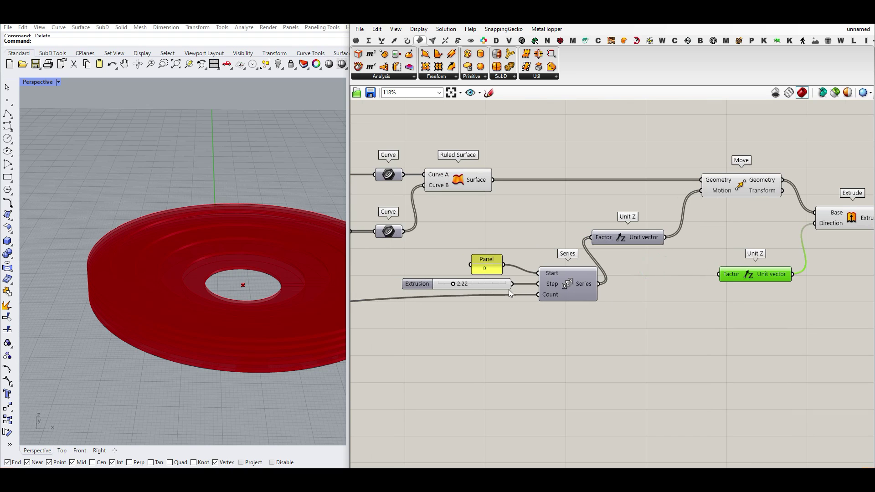
left_click_drag(513, 285, 719, 274)
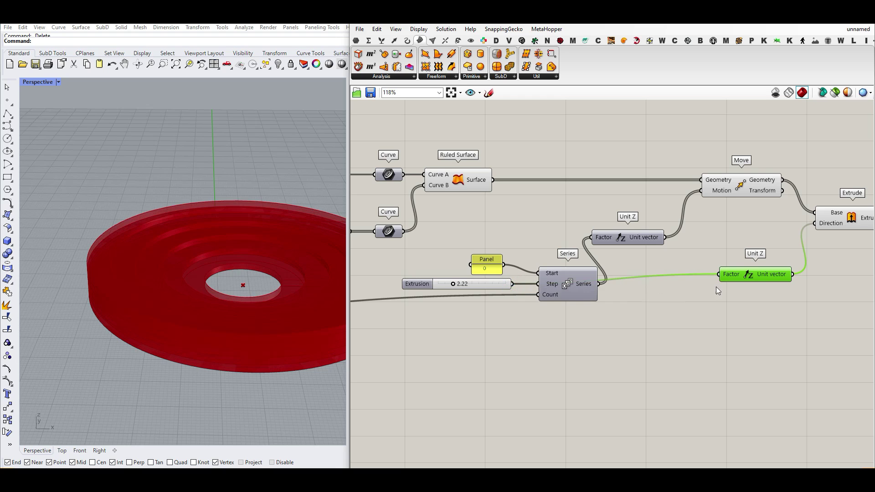
- Turn off the preview of the components upstream of Extrude
scroll(717, 286, "down", 5)
left_click_drag(702, 311, 472, 167)
right_click(474, 167)
left_click(506, 180)
- Add a Custom Preview component and connect Extrude's Extrusion output to its Geometry input
right_click_drag(704, 274, 632, 272)
scroll(652, 273, "up", 5)
right_click_drag(705, 261, 560, 262)
scroll(560, 262, "up", 3)
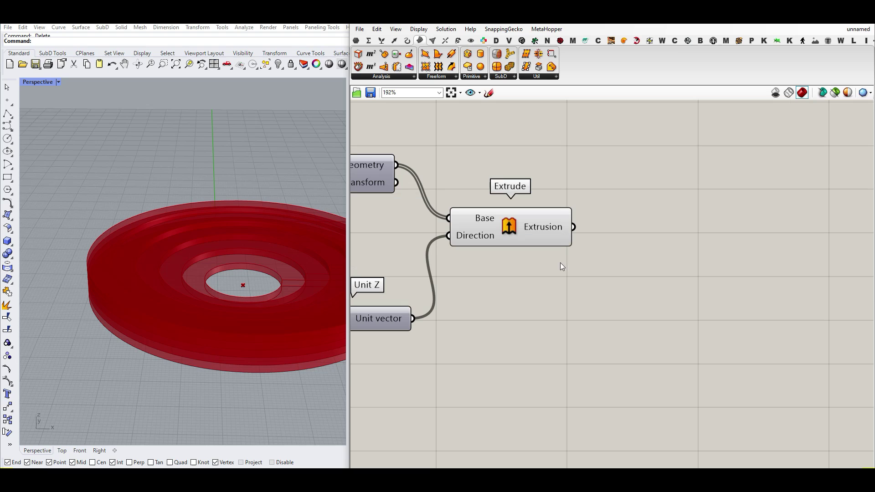
left_click(472, 41)
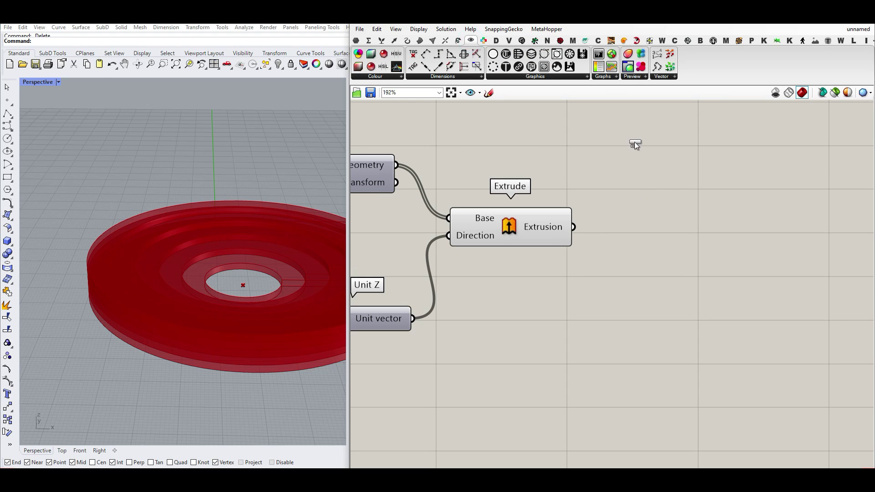
left_click_drag(634, 192, 635, 214)
left_click_drag(573, 227, 708, 249)
left_click(651, 285)
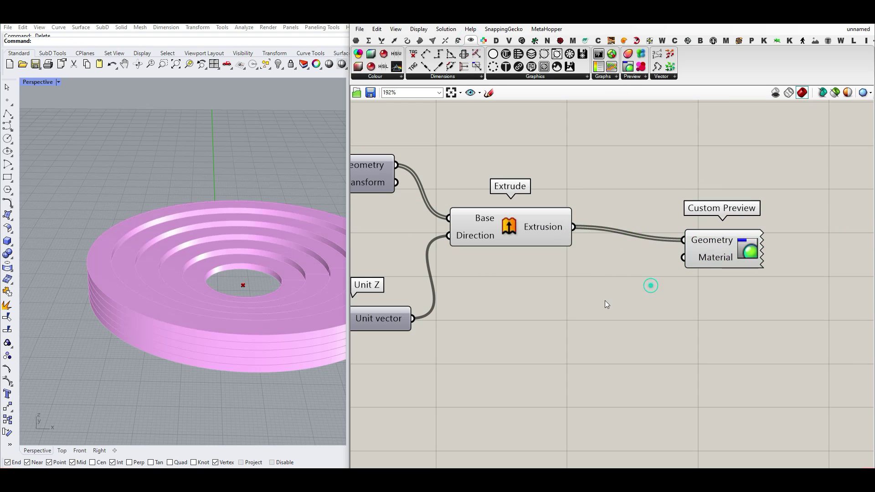
- Add a Colour Swatch, connect it to Custom Preview's Material input and set it to grey RGB 154, 160, 167
double_click(605, 300)
type("colour")
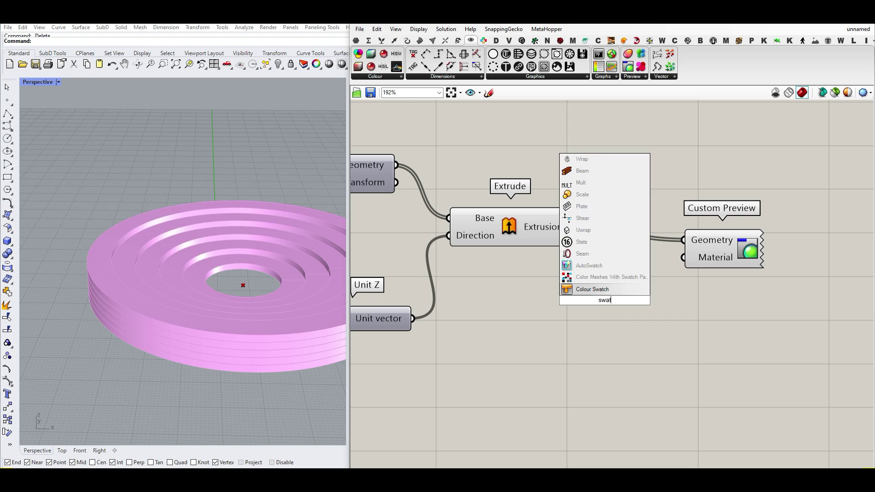
left_click(596, 289)
left_click_drag(662, 301, 684, 258)
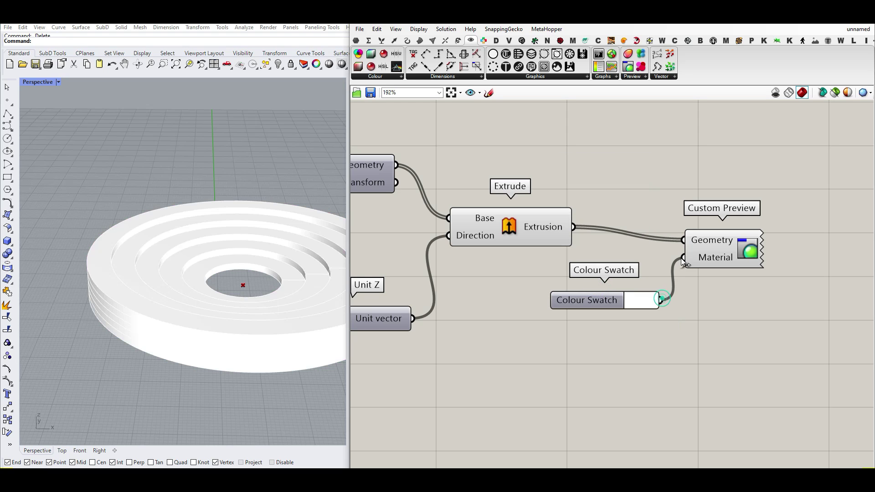
left_click(647, 299)
left_click_drag(708, 433, 279, 188)
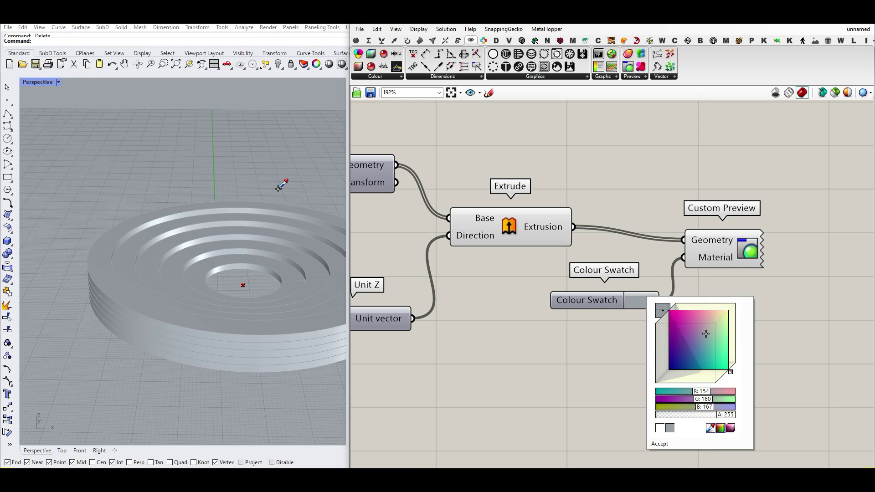
left_click(541, 172)
- Add a Brep Edges component and connect Extrude's Extrusion output to it to show the ring edges
left_click(420, 40)
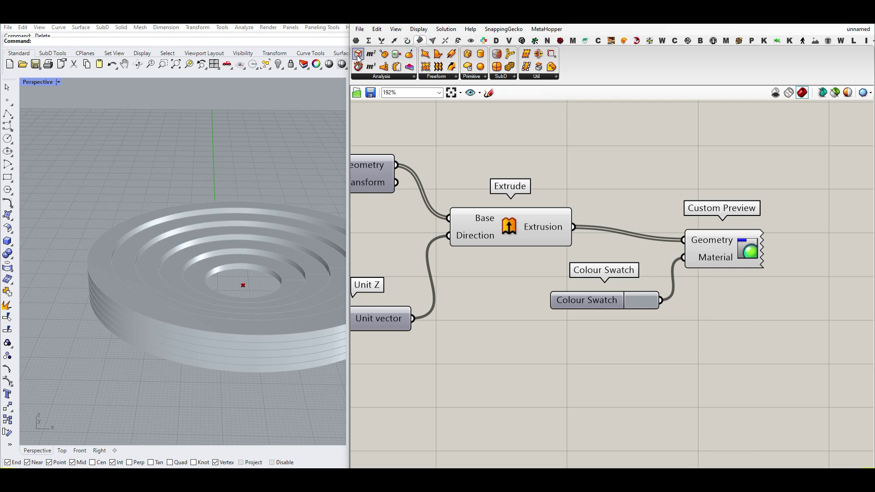
left_click_drag(358, 55, 631, 171)
left_click_drag(573, 227, 569, 171)
left_click(515, 160)
- Adjust the input sliders at the start of the definition and increase the number of rings
scroll(141, 256, "down", 8)
scroll(146, 256, "up", 6)
right_click_drag(146, 256, 150, 277)
scroll(751, 296, "down", 6)
right_click_drag(499, 292, 608, 290)
right_click_drag(438, 300, 585, 273)
scroll(415, 257, "up", 2)
scroll(415, 258, "up", 3)
left_click_drag(445, 238, 450, 238)
mouse_move(411, 281)
left_mouse_down()
mouse_move(401, 280)
mouse_move(421, 280)
mouse_move(411, 280)
left_mouse_up()
left_click_drag(446, 332, 491, 334)
- Set the Extrusion slider to 2.91 to thicken the rings
scroll(480, 254, "down", 4)
right_click_drag(648, 290, 526, 291)
scroll(697, 290, "up", 4)
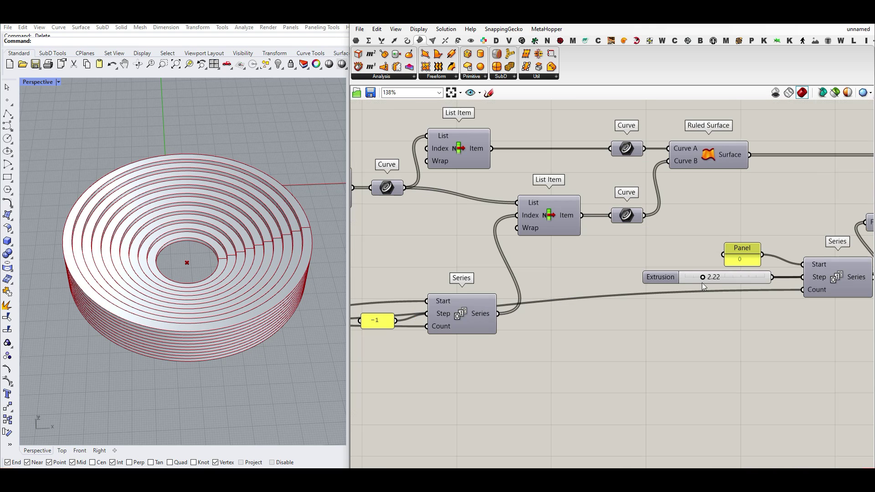
mouse_move(706, 279)
left_mouse_down()
mouse_move(720, 278)
mouse_move(688, 277)
mouse_move(708, 277)
left_mouse_up()
right_click_drag(301, 324, 215, 305)
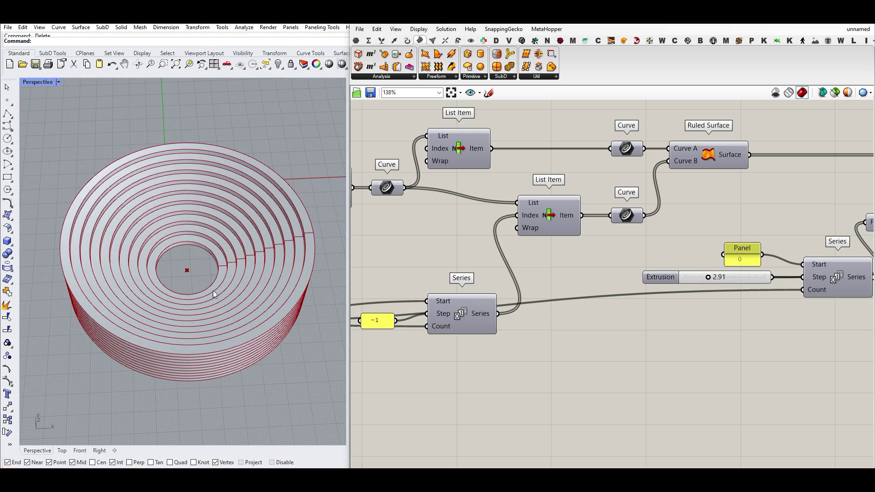
- Try the Reverse option on Tween Curve's Tween output and switch it off again
right_click_drag(437, 250, 586, 275)
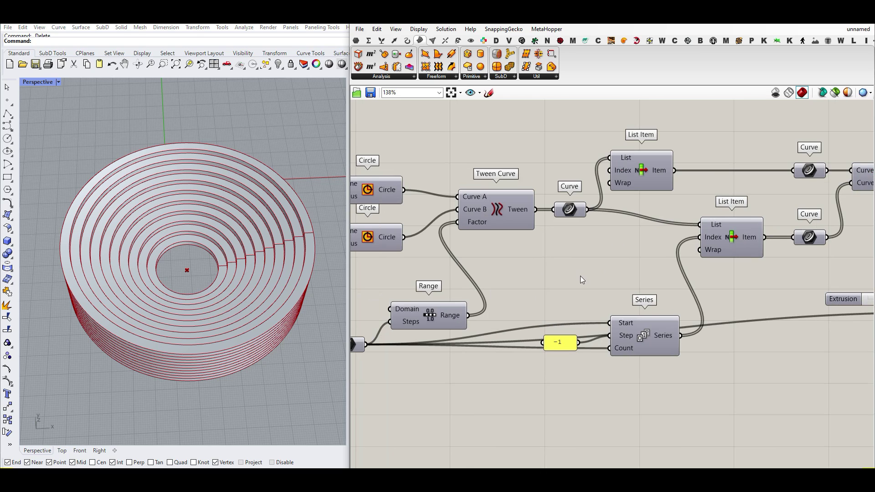
right_click(527, 209)
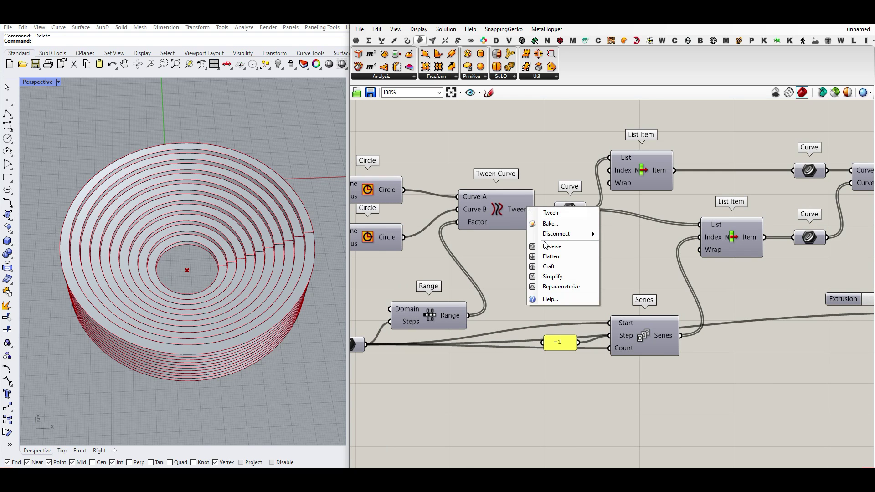
left_click(546, 249)
mouse_move(156, 303)
right_mouse_down()
mouse_move(165, 192)
mouse_move(157, 291)
right_mouse_up()
right_click(520, 214)
left_click(538, 249)
right_click(519, 211)
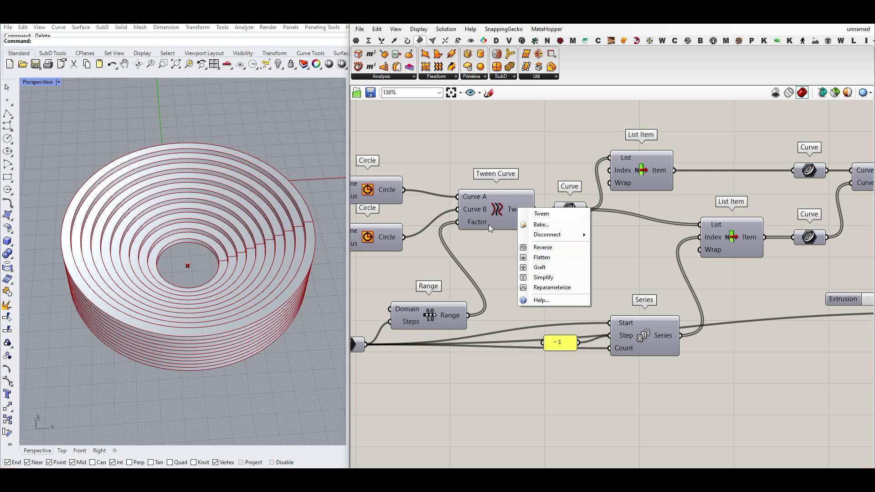
- Move the components downstream of Tween Curve away from it and disconnect its Tween output from the Curve parameter
scroll(492, 196, "down", 5)
left_click_drag(795, 262, 518, 190)
left_click(455, 168)
scroll(455, 172, "up", 4)
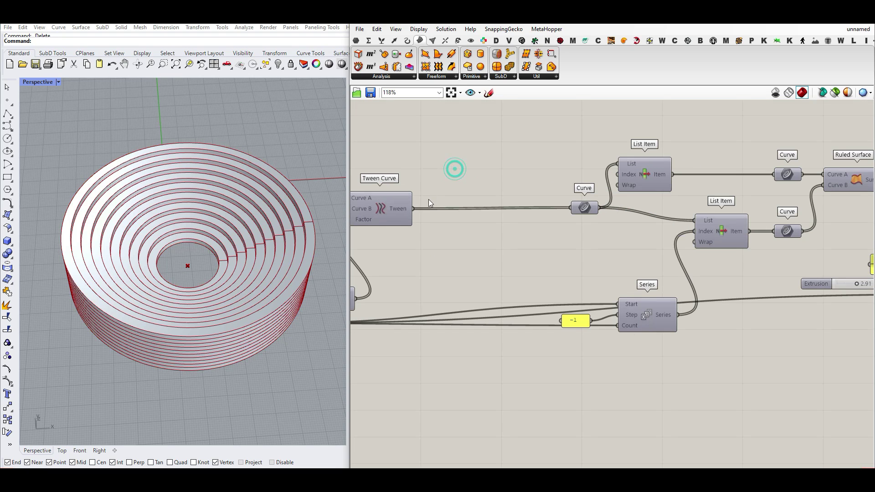
left_click_drag(413, 209, 570, 208, "ctrl")
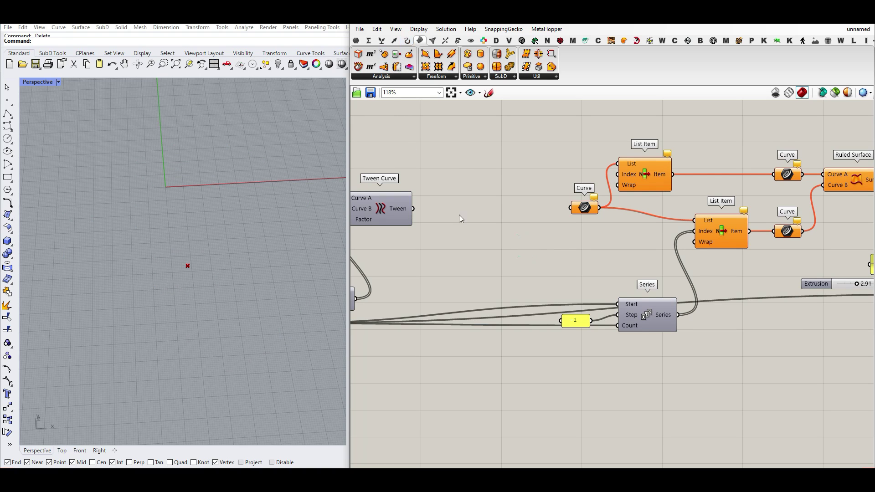
right_click_drag(427, 206, 455, 205)
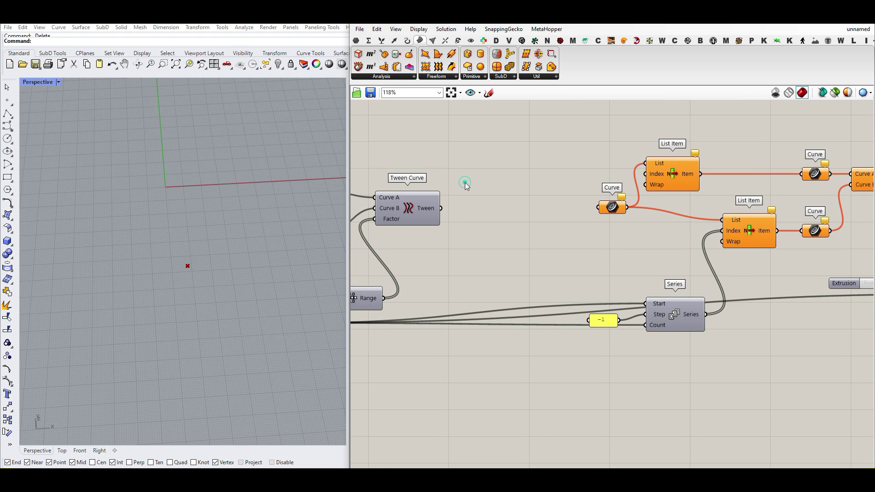
- Add a Reverse List component above the gap and connect Tween Curve's Tween output to its List input
left_click(381, 39)
left_click(385, 77)
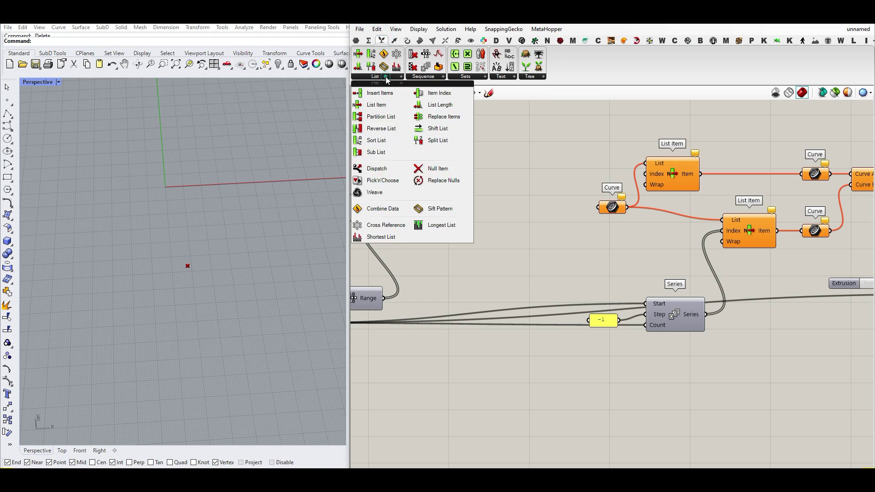
left_click(455, 121)
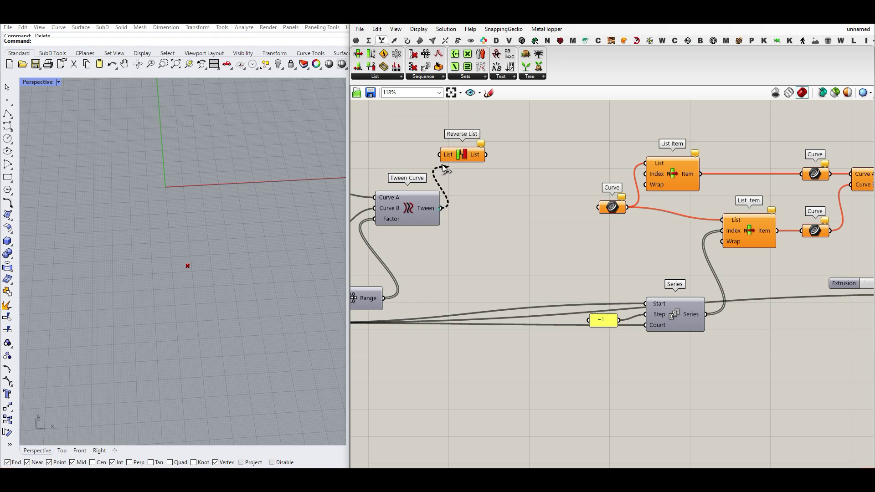
left_click_drag(444, 161, 486, 174)
- Add two Curve parameters, one fed by Tween Curve's Tween output and one by Reverse List's output
left_click(356, 40)
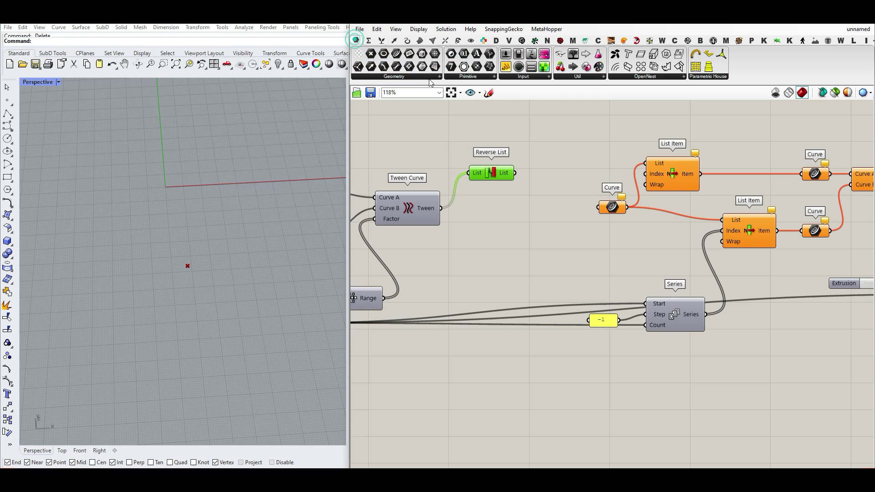
left_click(463, 80)
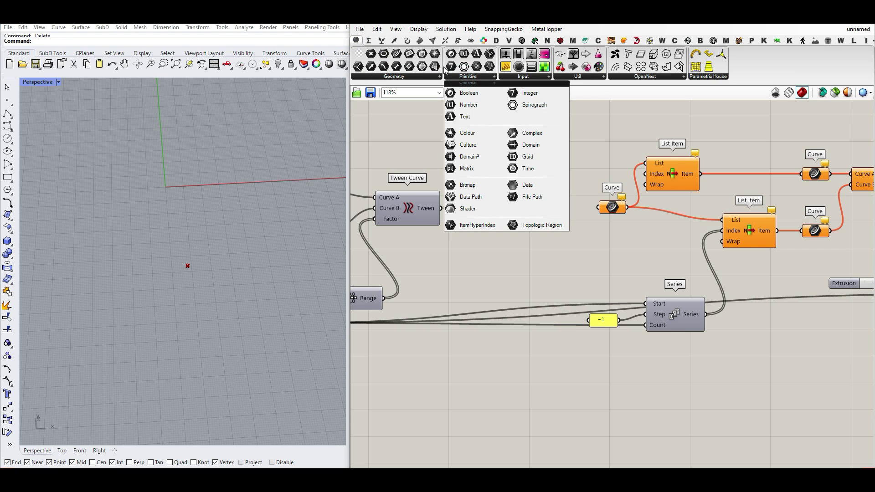
left_click(392, 54)
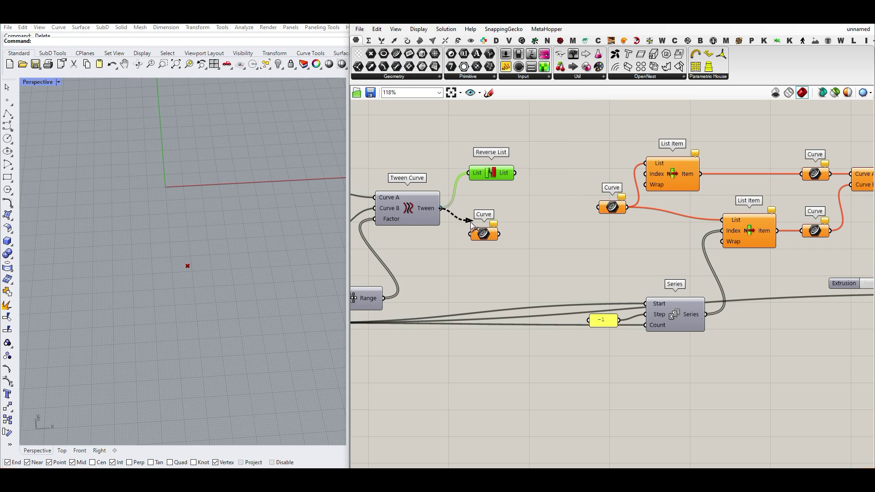
left_click_drag(442, 208, 540, 189)
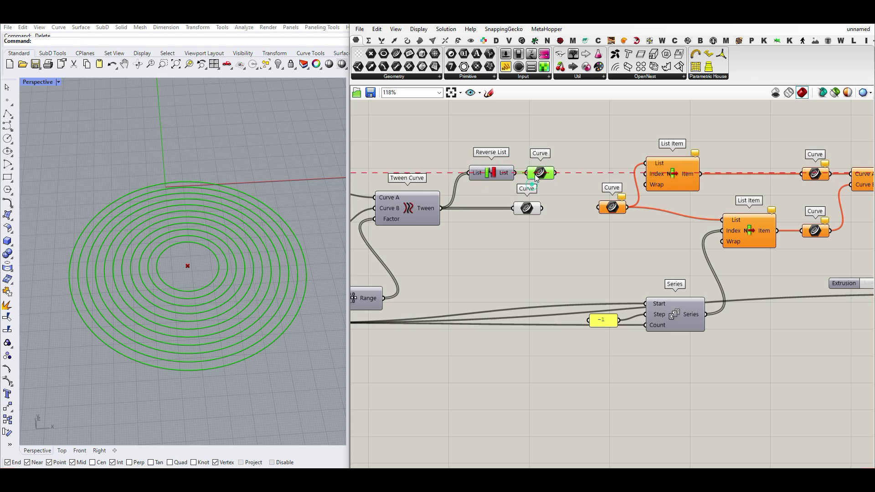
- Shift the downstream components farther away and align the unreversed Curve parameter directly below the reversed one
scroll(537, 178, "down", 5)
left_click_drag(786, 169, 507, 262)
scroll(524, 206, "up", 6)
left_click_drag(428, 213, 456, 215)
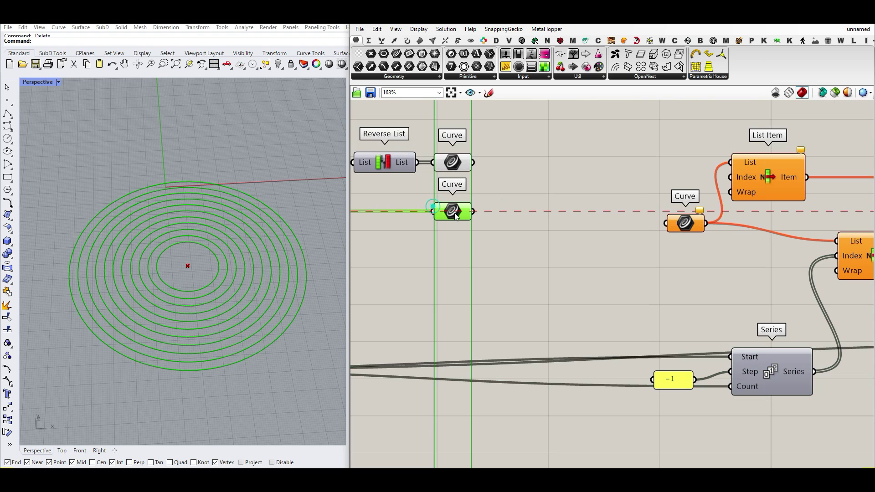
left_click(452, 162)
left_click(529, 204)
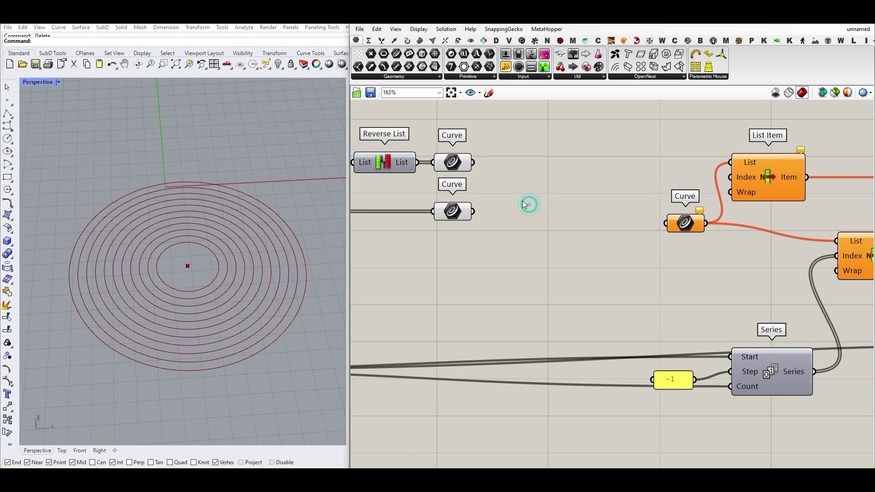
- Add a Weave component and connect the reversed Curve to Stream 0 and the unreversed Curve to Stream 1
left_click(382, 41)
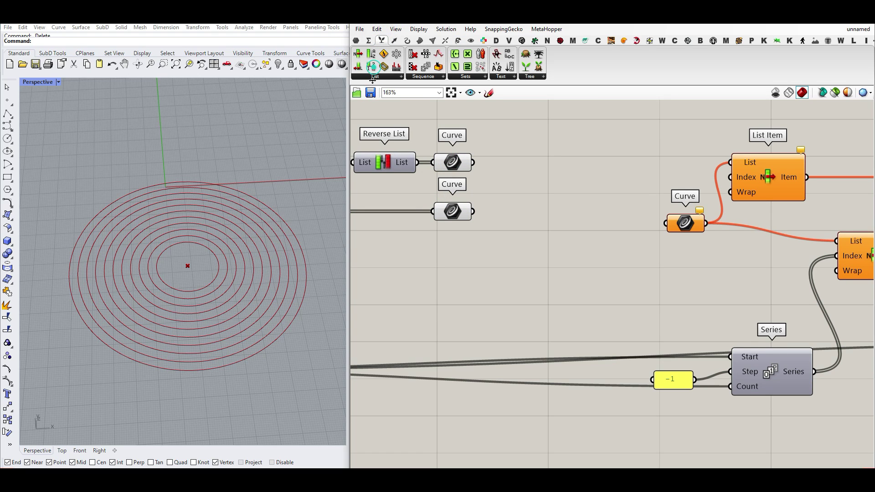
left_click(372, 76)
left_click(380, 178)
left_click(532, 201)
left_click_drag(527, 217, 548, 205)
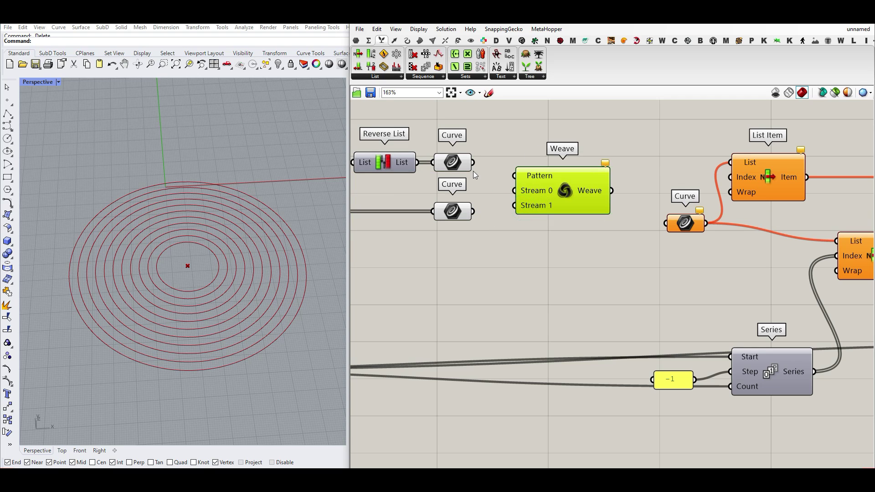
left_click_drag(473, 163, 510, 209)
- Add a Boolean Toggle set to False and connect it to Weave's Pattern input
double_click(441, 122)
type("toggle")
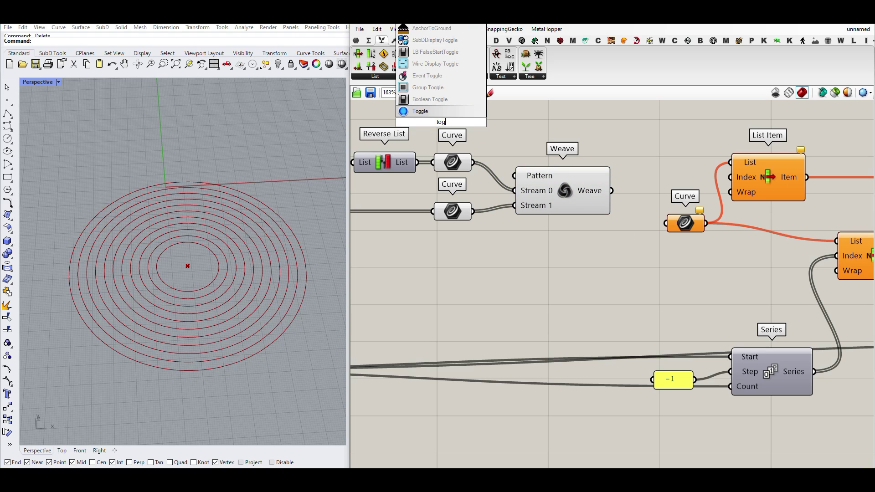
key("Return")
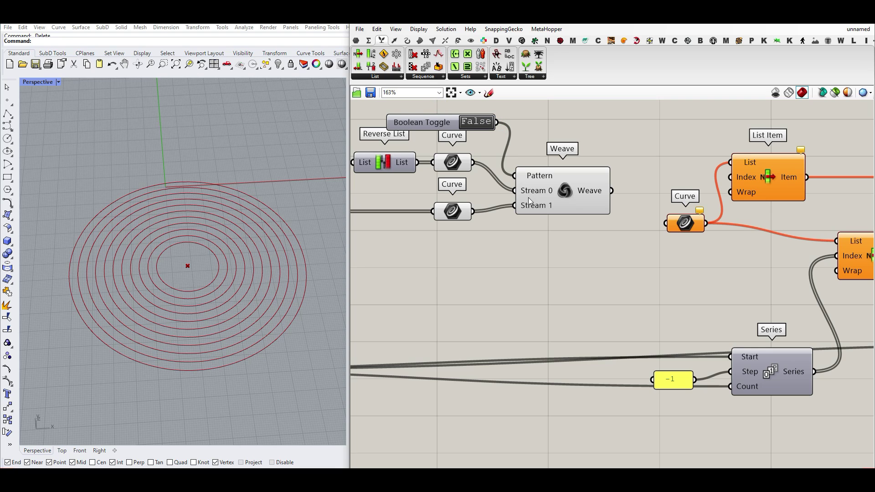
- Rename the Boolean Toggle feeding Weave's Pattern as "Reverse?" and switch it to True
right_click(436, 125)
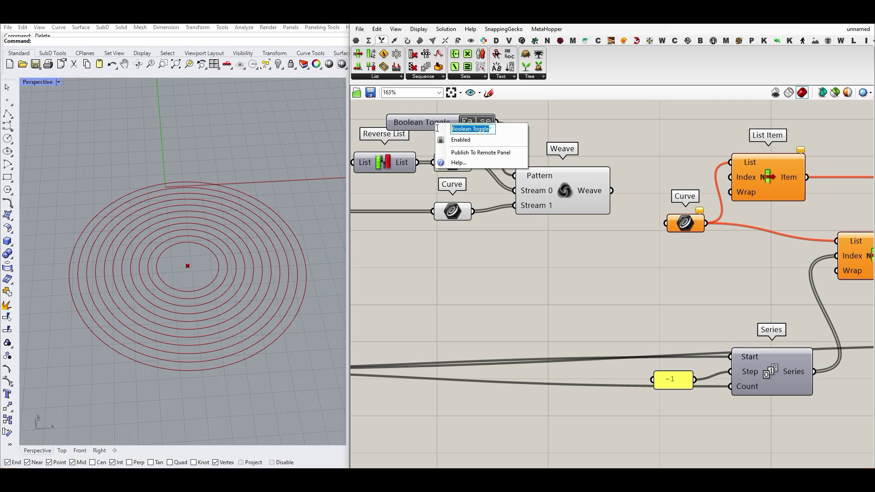
type("Rever")
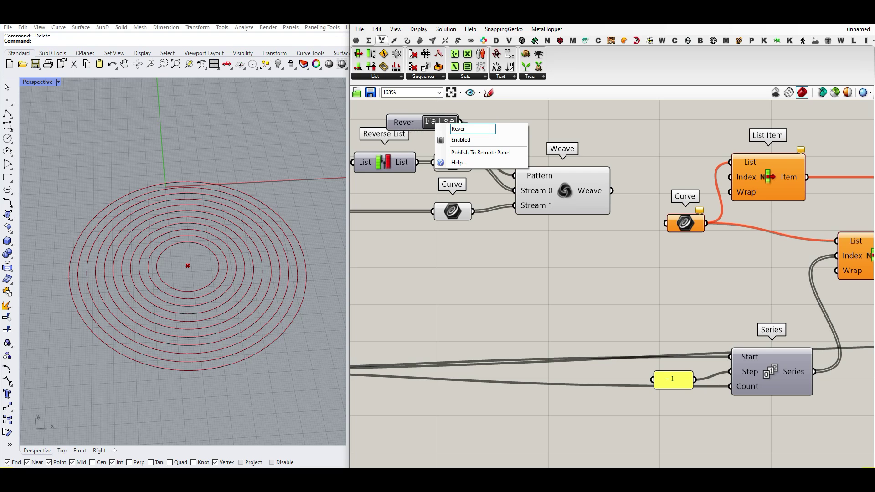
type("se?")
key("Return")
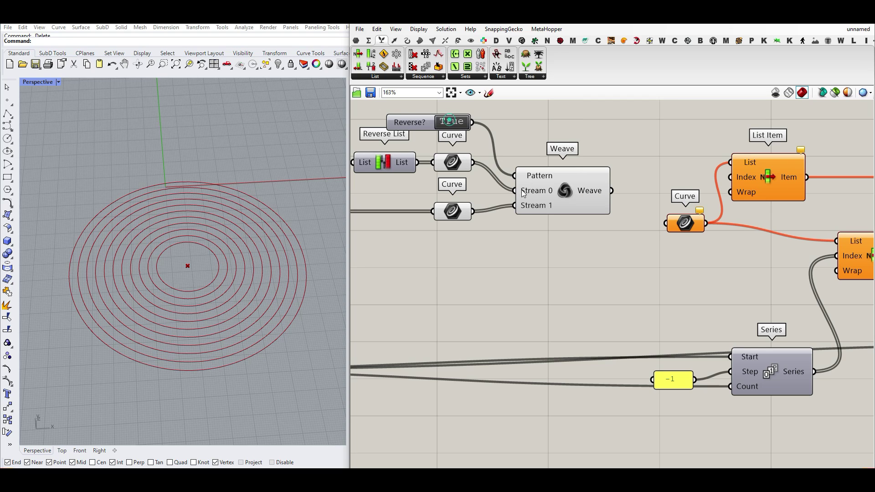
- Connect Weave's output to the downstream Curve parameter and test both Reverse? states, leaving the toggle at False
left_click_drag(613, 190, 666, 223)
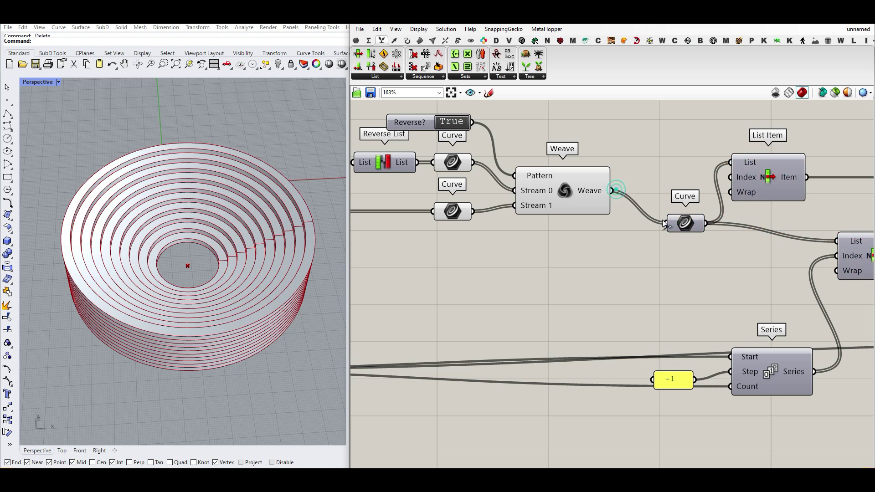
double_click(453, 122)
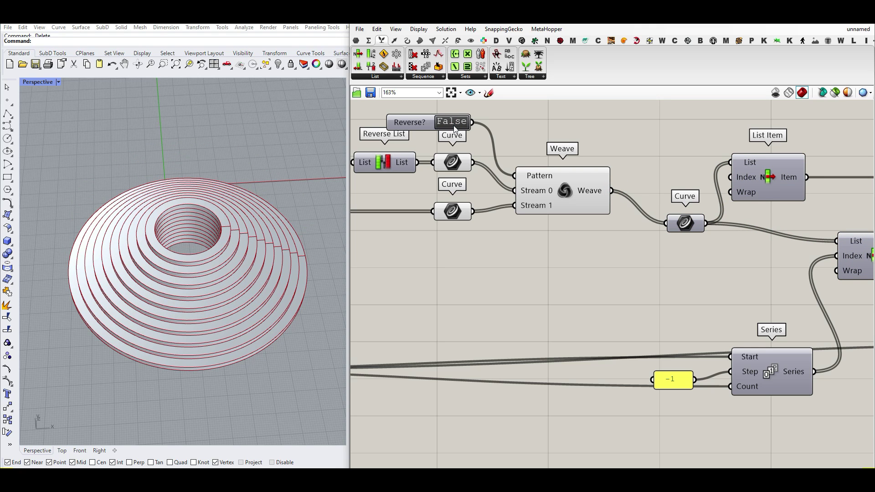
double_click(453, 122)
double_click(453, 122)
right_click_drag(255, 219, 255, 245)
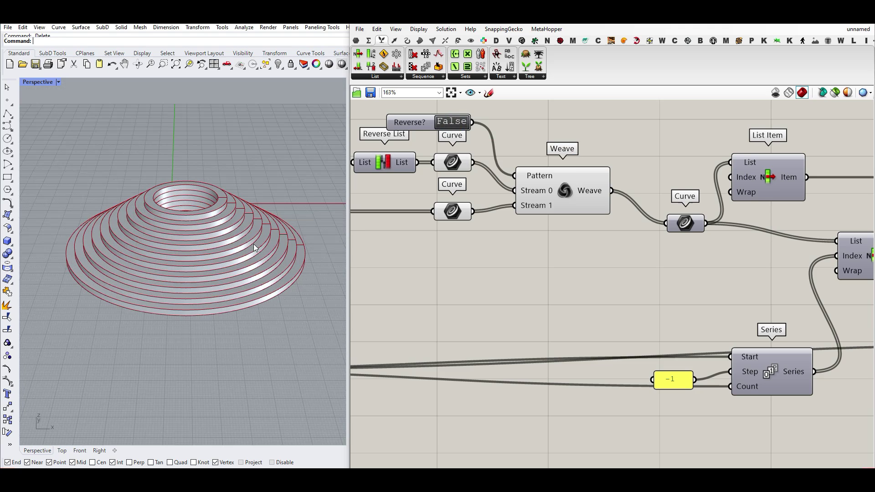
- Set Radius 1 to 55.45, Hole % to 0.234 and Count to 12
right_click_drag(406, 256, 608, 283)
scroll(486, 264, "down", 6)
scroll(433, 257, "up", 5)
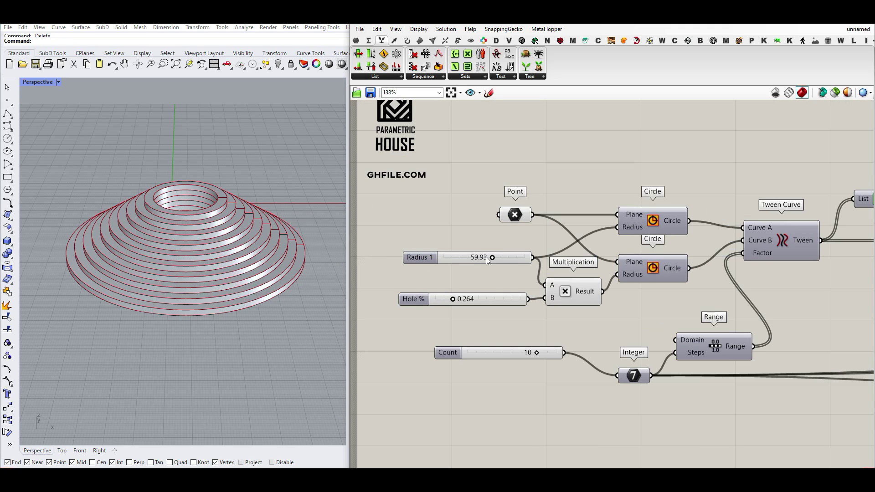
left_click_drag(492, 258, 487, 259)
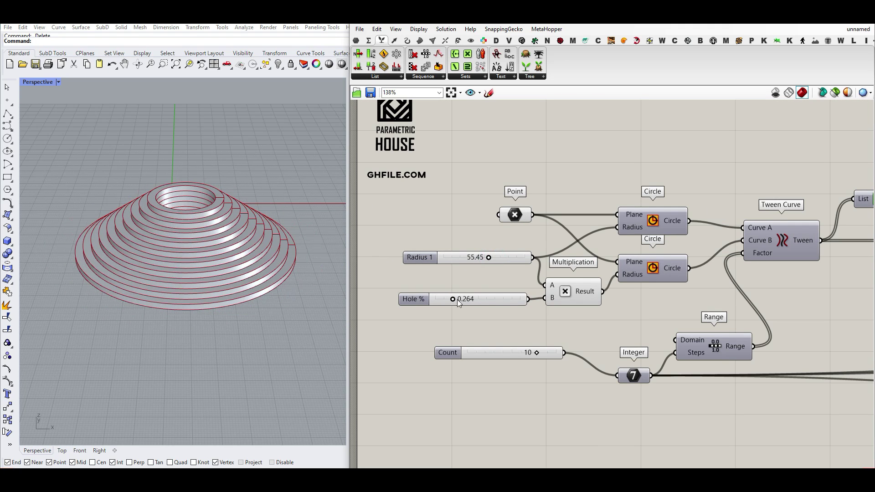
mouse_move(453, 300)
left_mouse_down()
mouse_move(493, 299)
mouse_move(452, 301)
left_mouse_up()
left_click_drag(524, 353, 535, 379)
scroll(484, 300, "down", 5)
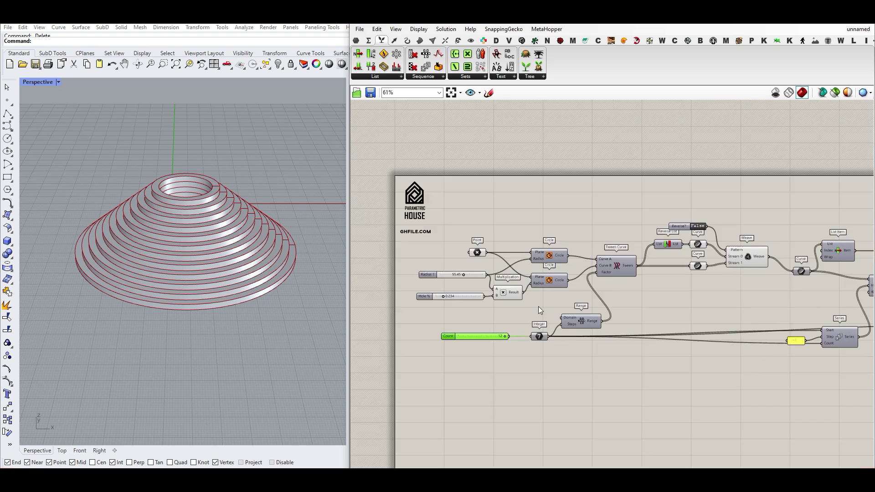
- Reduce the extrusion height of the rings with the Extrusion slider
right_click_drag(729, 294, 496, 295)
scroll(617, 324, "up", 5)
left_click_drag(586, 311, 543, 308)
scroll(178, 228, "down", 7)
- Bake the Custom Preview geometry with the default attributes
right_click_drag(196, 268, 186, 291)
scroll(178, 248, "up", 8)
scroll(562, 266, "down", 5)
scroll(600, 232, "up", 5)
left_click(435, 241)
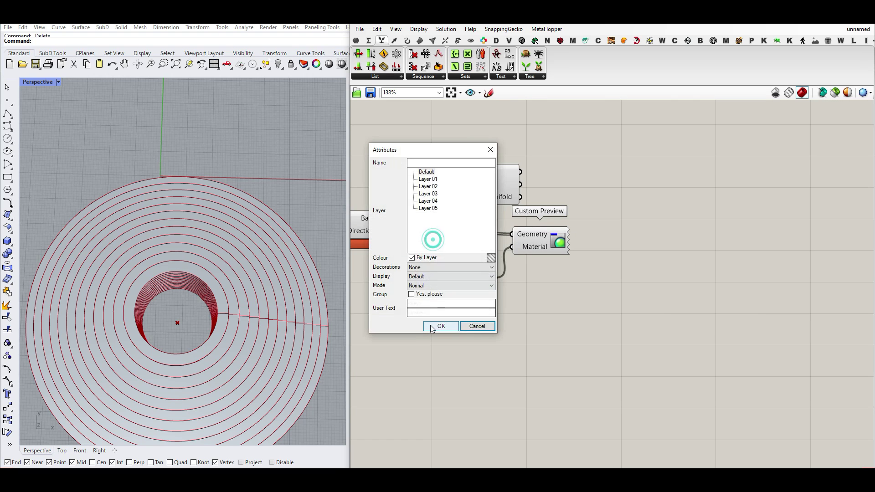
left_click(433, 327)
- Move the baked ring stack clear of the Grasshopper preview, to the side along the X axis
scroll(185, 336, "down", 10)
right_click_drag(185, 336, 194, 306)
left_click_drag(226, 336, 136, 279)
left_click_drag(205, 309, 285, 319)
left_click(289, 274)
- Examine the baked ring stack up close and compare it with the definition that generates it
scroll(256, 287, "up", 8)
right_click_drag(273, 310, 293, 273)
scroll(240, 266, "down", 7)
scroll(246, 300, "up", 6)
right_click_drag(240, 265, 263, 311)
scroll(562, 285, "down", 8)
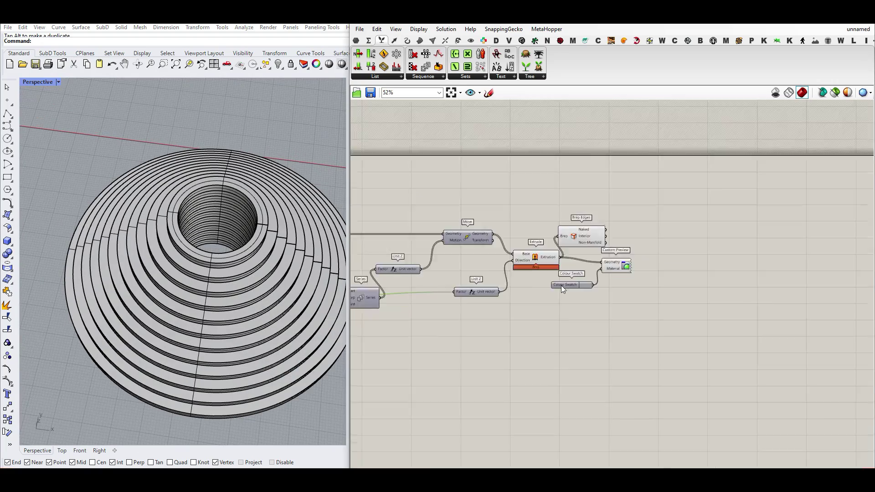
scroll(539, 280, "up", 10)
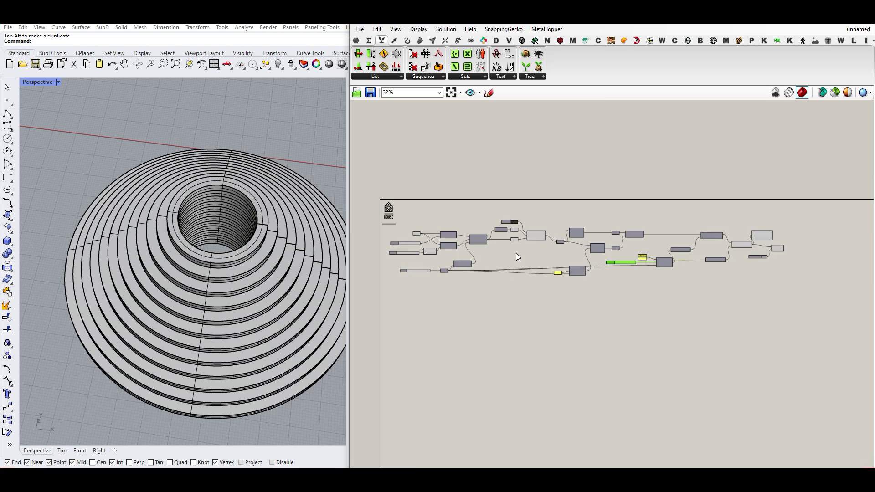
right_click_drag(480, 245, 643, 249)
scroll(157, 248, "down", 8)
- Delete the baked ring stack from the Rhino model, keeping only the Grasshopper preview
right_click_drag(170, 274, 219, 282)
scroll(220, 282, "down", 3)
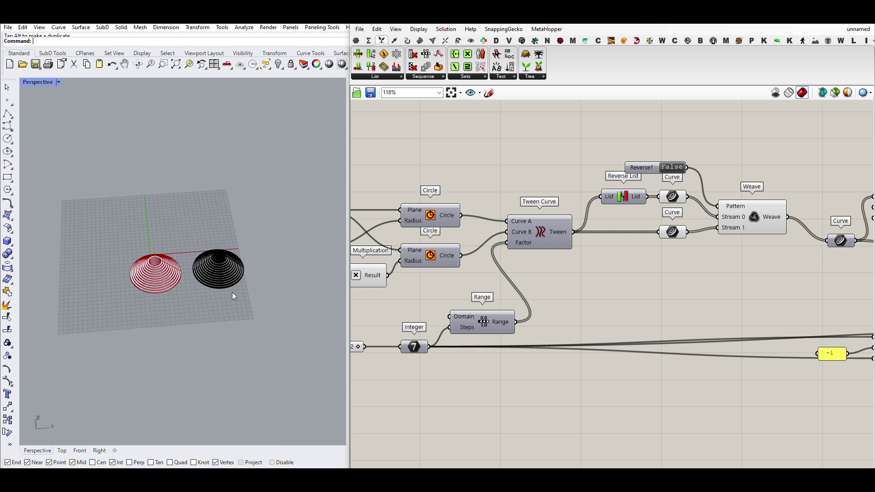
left_click_drag(257, 301, 161, 238)
key("Delete")
- Review the complete definition from the input sliders to the Custom Preview, together with the ring stack preview
right_click_drag(611, 258, 610, 256)
scroll(575, 250, "down", 6)
scroll(688, 246, "up", 4)
right_click_drag(688, 246, 688, 250)
scroll(556, 257, "down", 3)
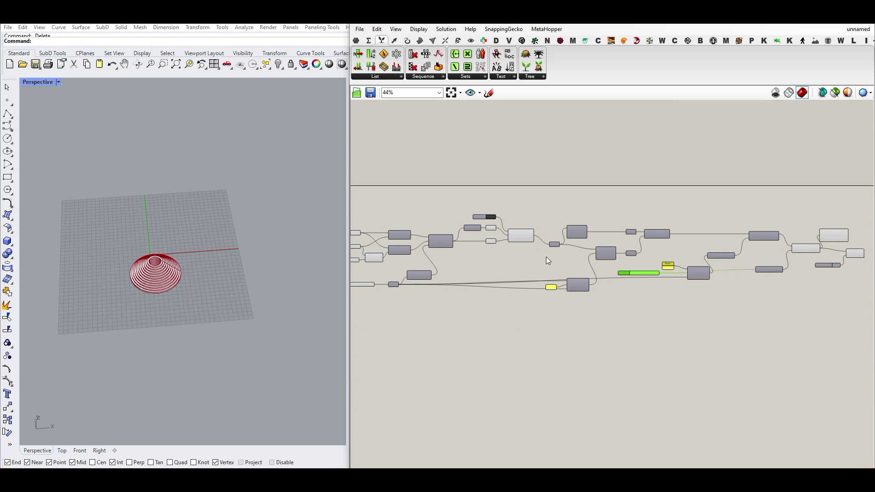
right_click_drag(454, 283, 508, 265)
scroll(573, 241, "up", 4)
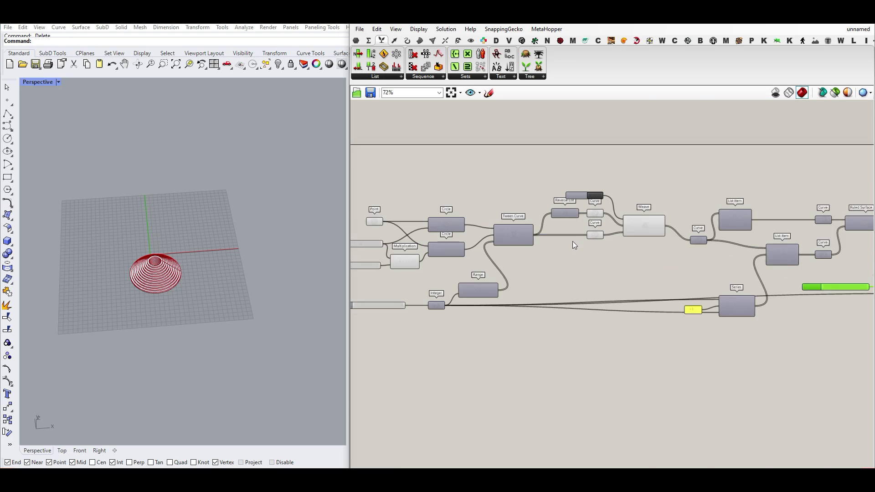
right_click_drag(186, 336, 353, 287)
scroll(145, 248, "up", 5)
scroll(171, 287, "down", 3)
scroll(154, 329, "up", 4)
scroll(562, 292, "down", 2)
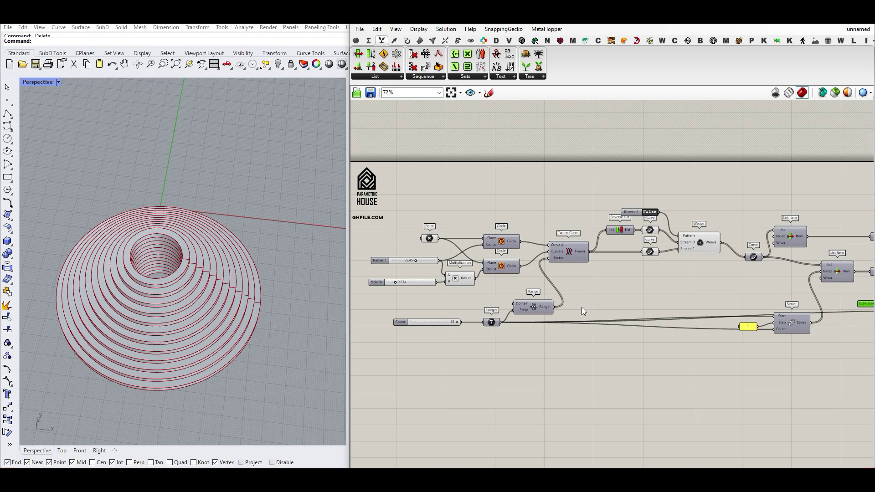